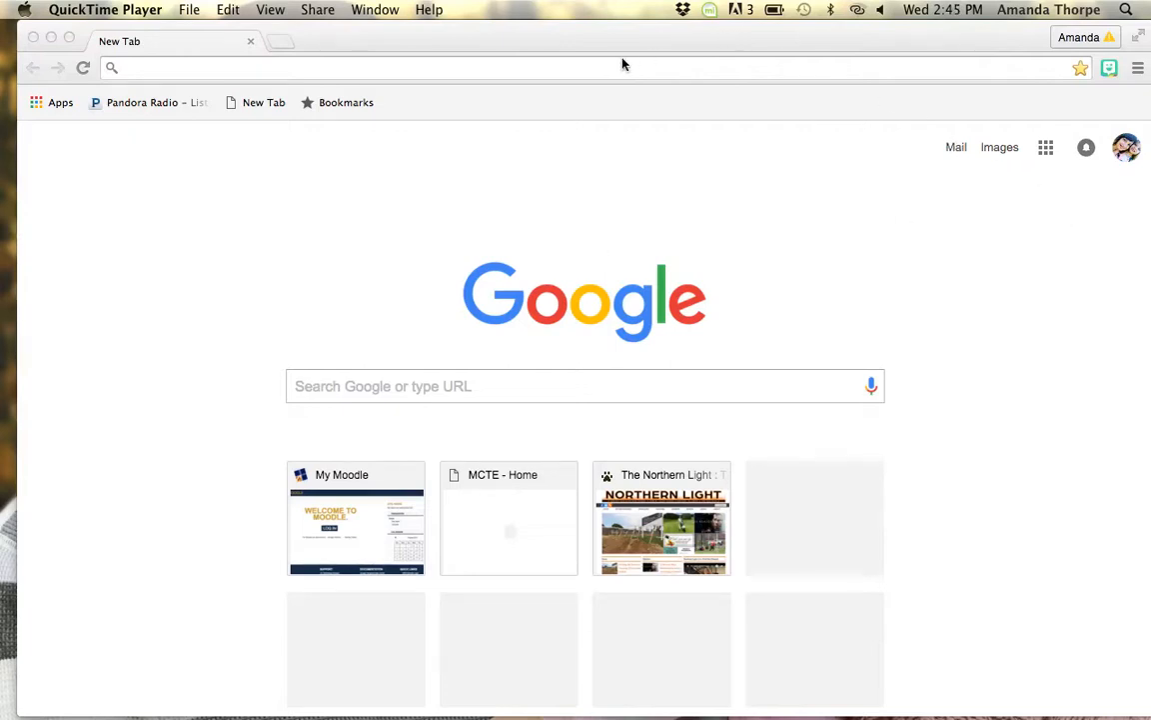
Step: Go to docs.google.com in the browser
{"action": "left_click", "coordinate": [570, 67]}
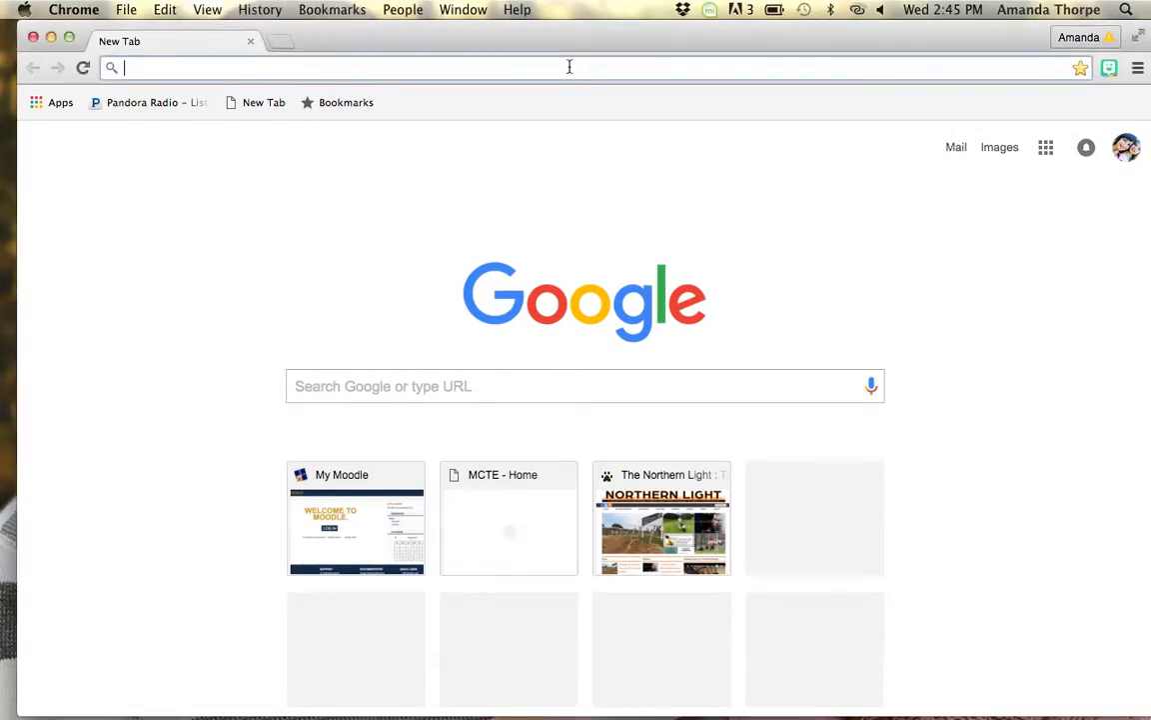
{"action": "type", "text": "docs"}
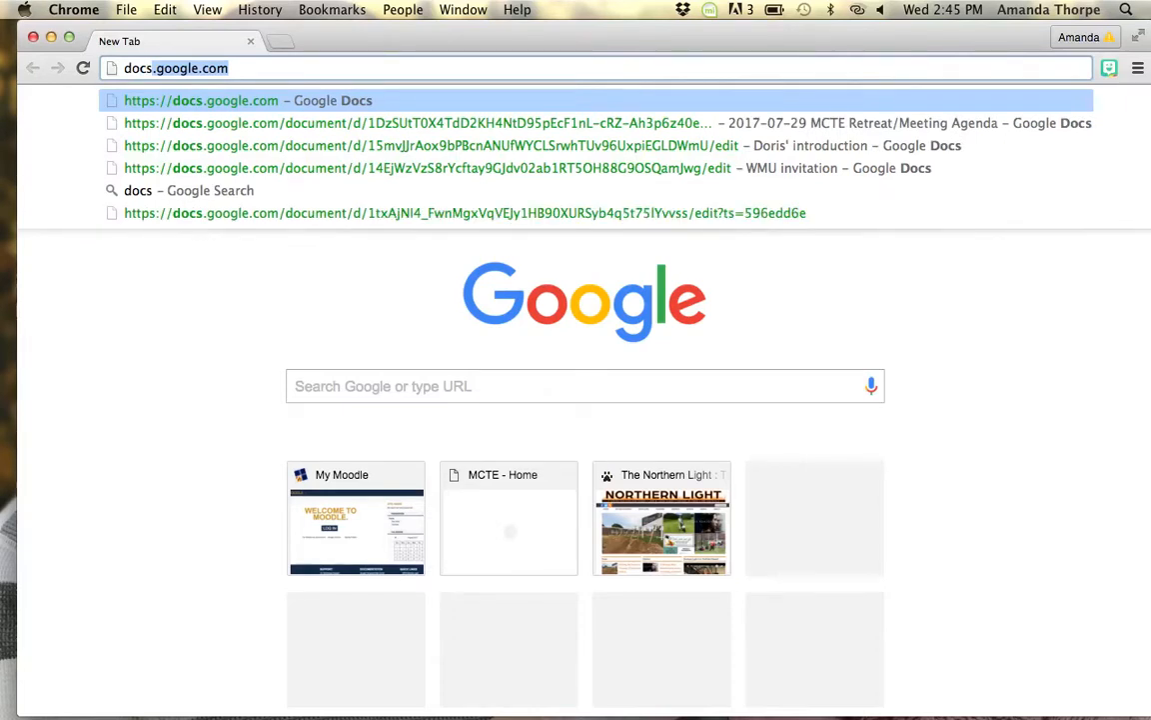
{"action": "key", "text": "Return"}
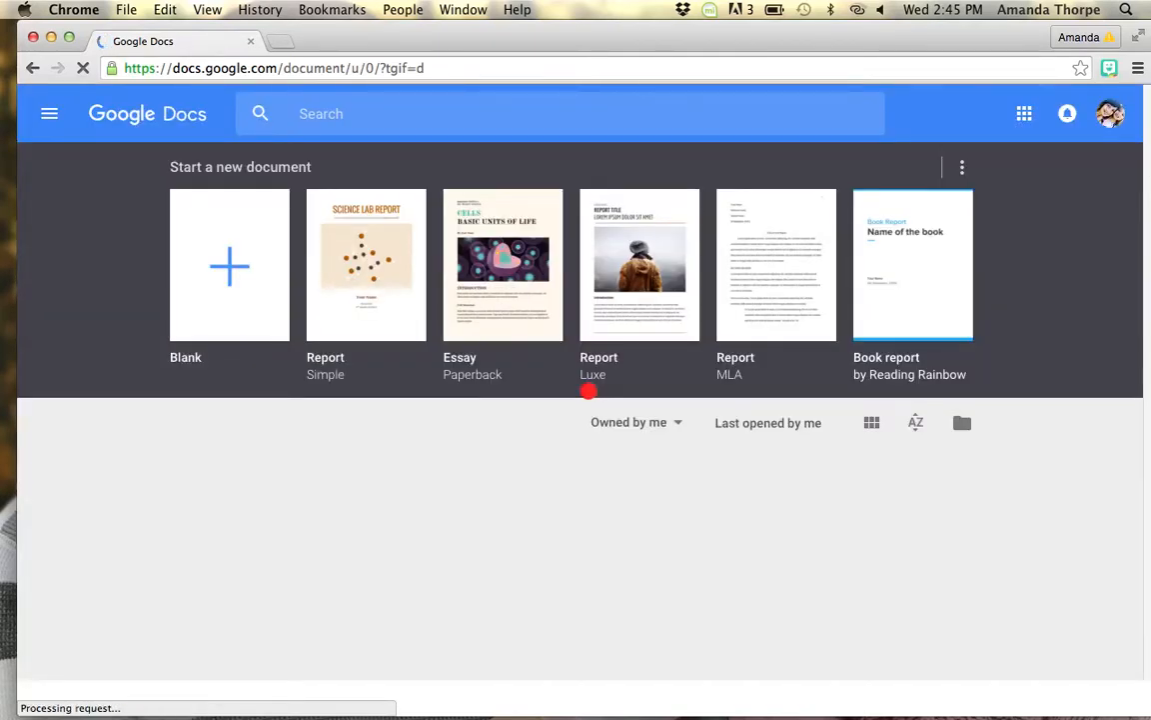
Step: Sign out of the currently active Google account from the account menu
{"action": "left_click", "coordinate": [1111, 116]}
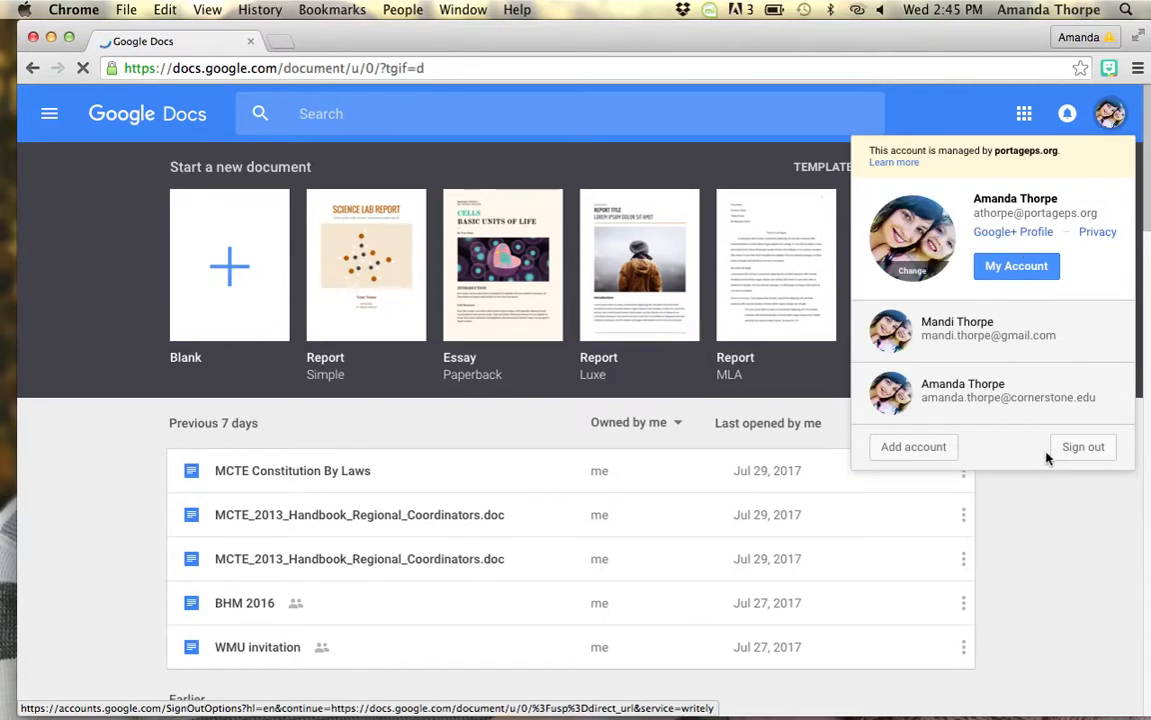
{"action": "left_click", "coordinate": [1085, 455]}
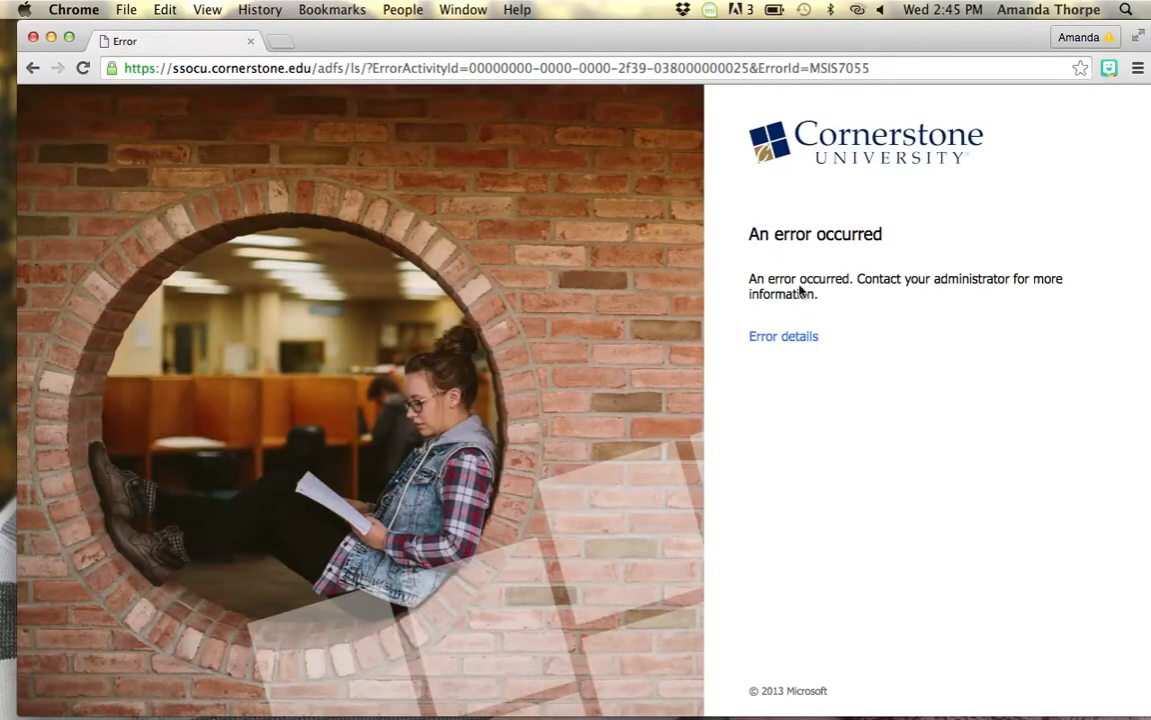
Step: Expand the error details, then navigate back to Google Docs from the address bar
{"action": "left_click", "coordinate": [802, 338]}
{"action": "left_click", "coordinate": [792, 68]}
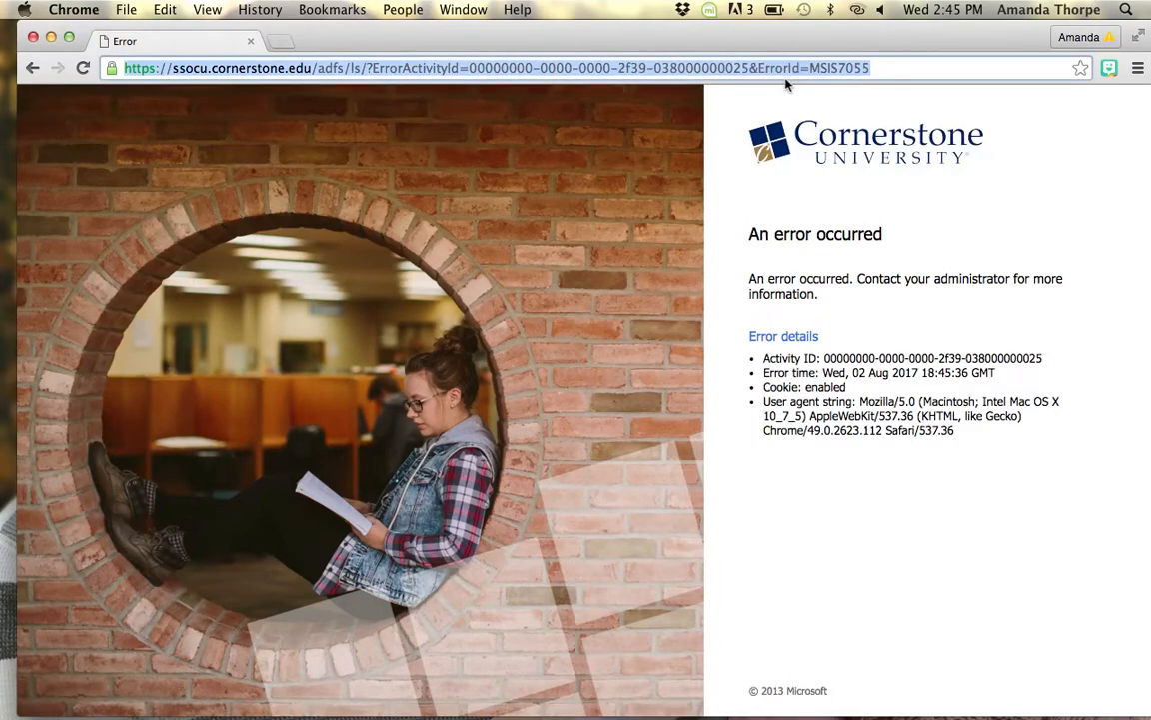
{"action": "type", "text": "docs.google.com"}
{"action": "key", "text": "Return"}
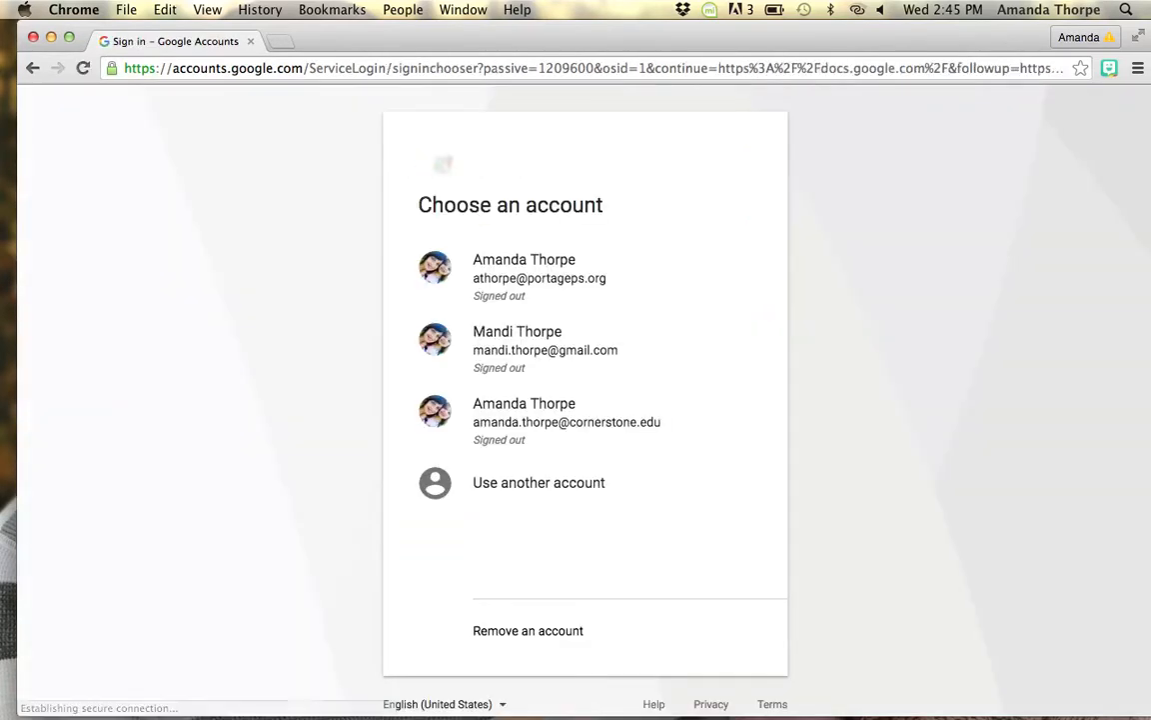
Step: Choose the Cornerstone university account and sign in with its saved credentials
{"action": "left_click", "coordinate": [558, 412]}
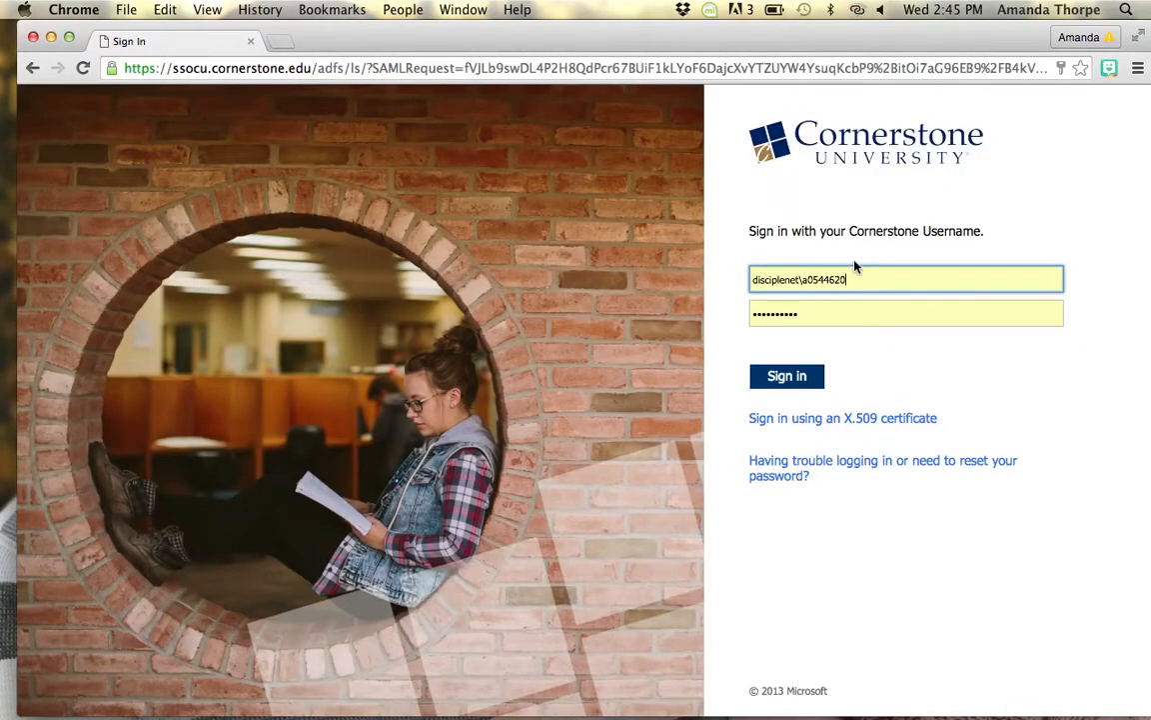
{"action": "key", "text": "Return"}
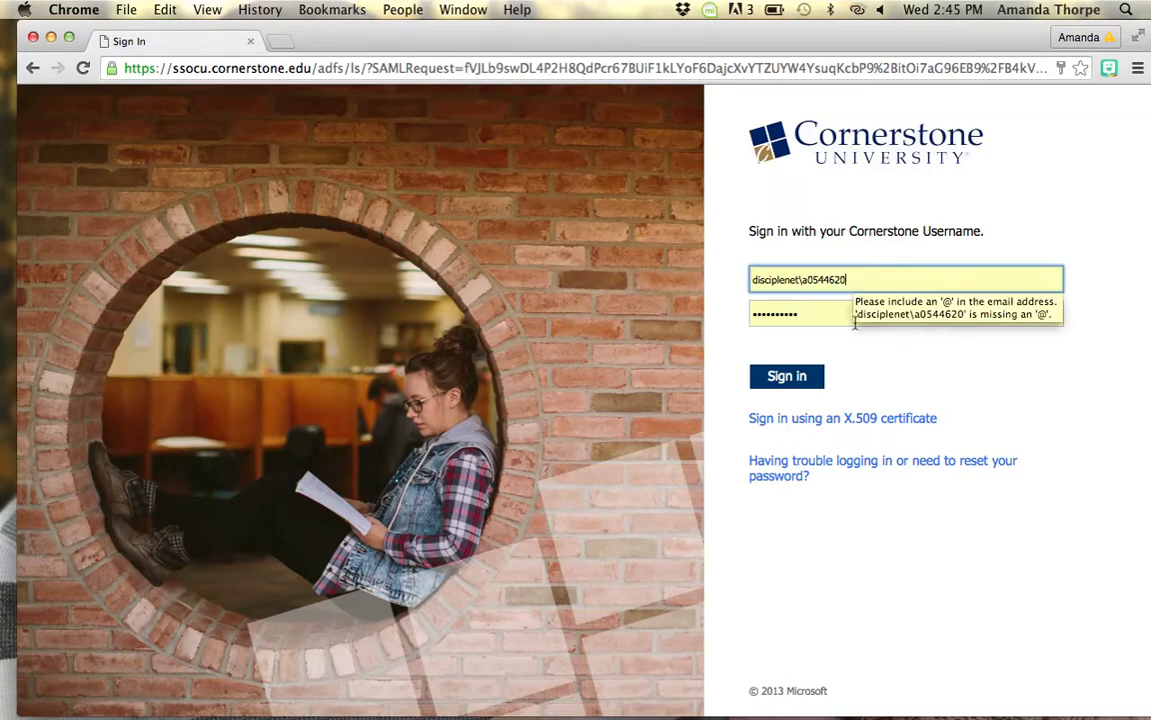
{"action": "left_click", "coordinate": [789, 375]}
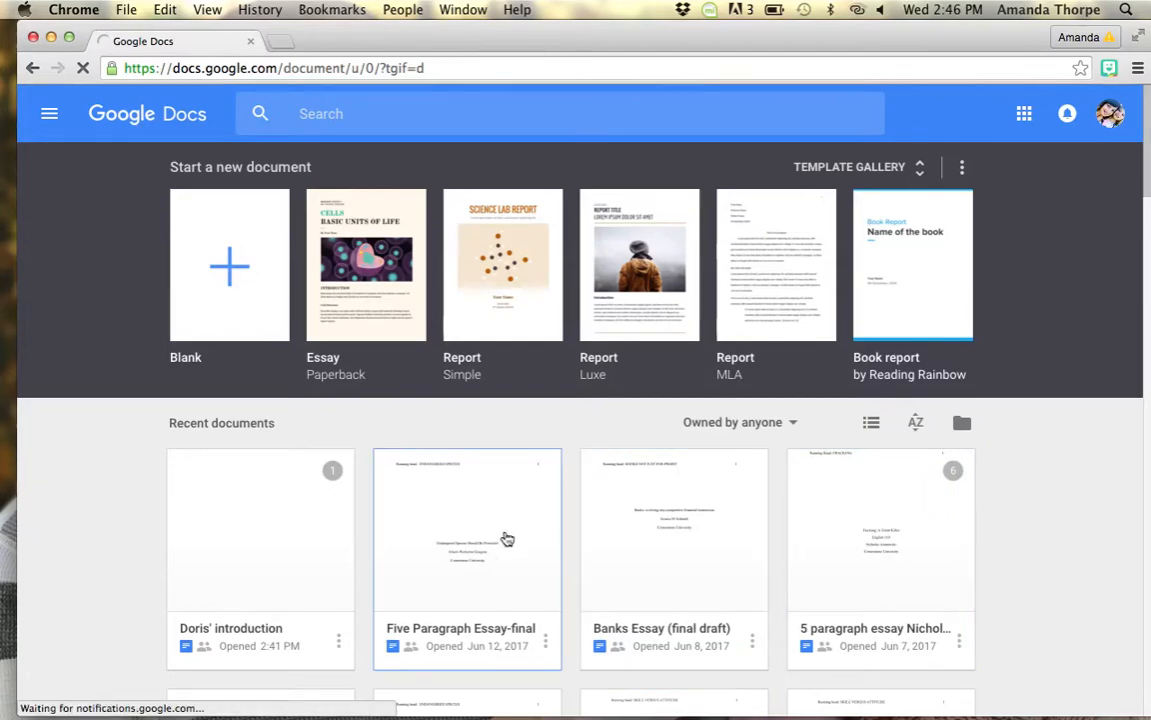
Step: Create a new blank document
{"action": "left_click", "coordinate": [231, 266]}
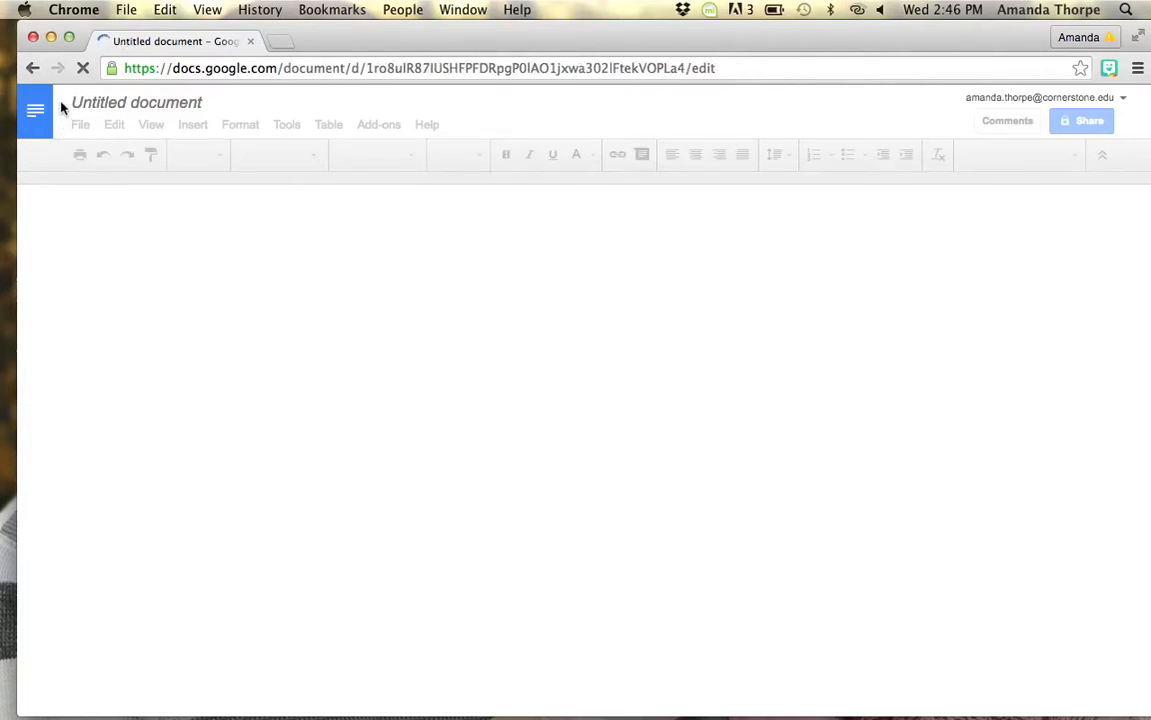
{"action": "left_click", "coordinate": [56, 103]}
{"action": "left_click_drag", "start_coordinate": [56, 103], "coordinate": [430, 51]}
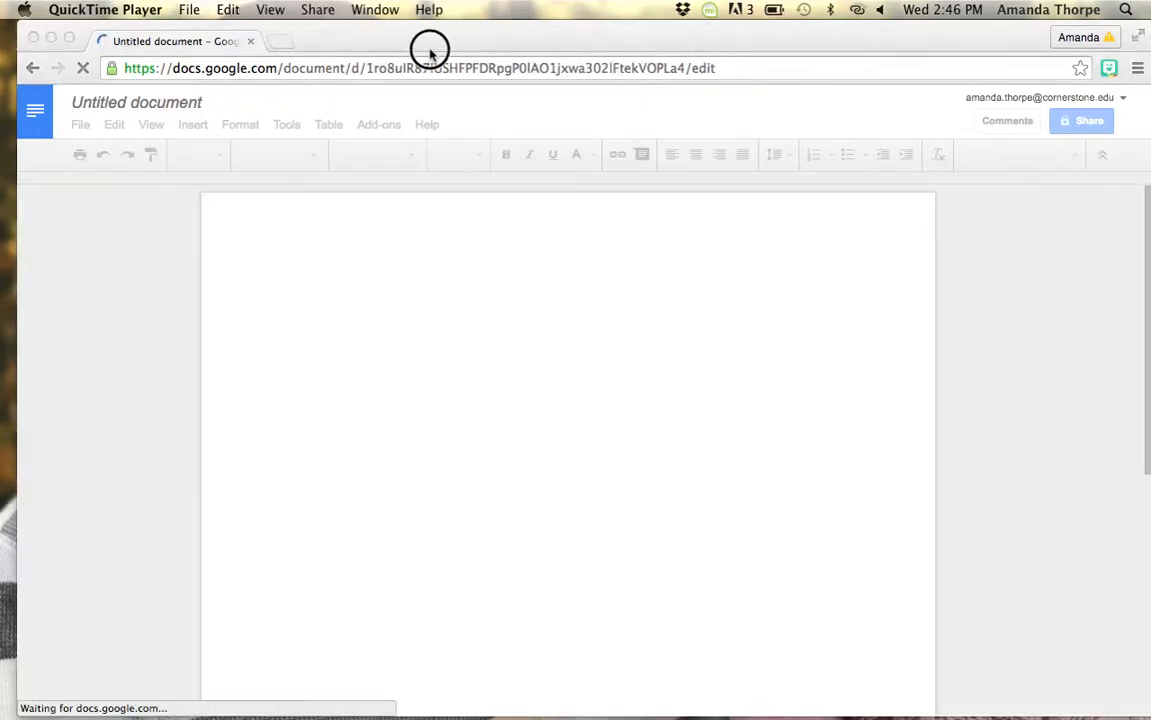
Step: Rename the untitled document as Five Paragraph essay
{"action": "left_click", "coordinate": [124, 105]}
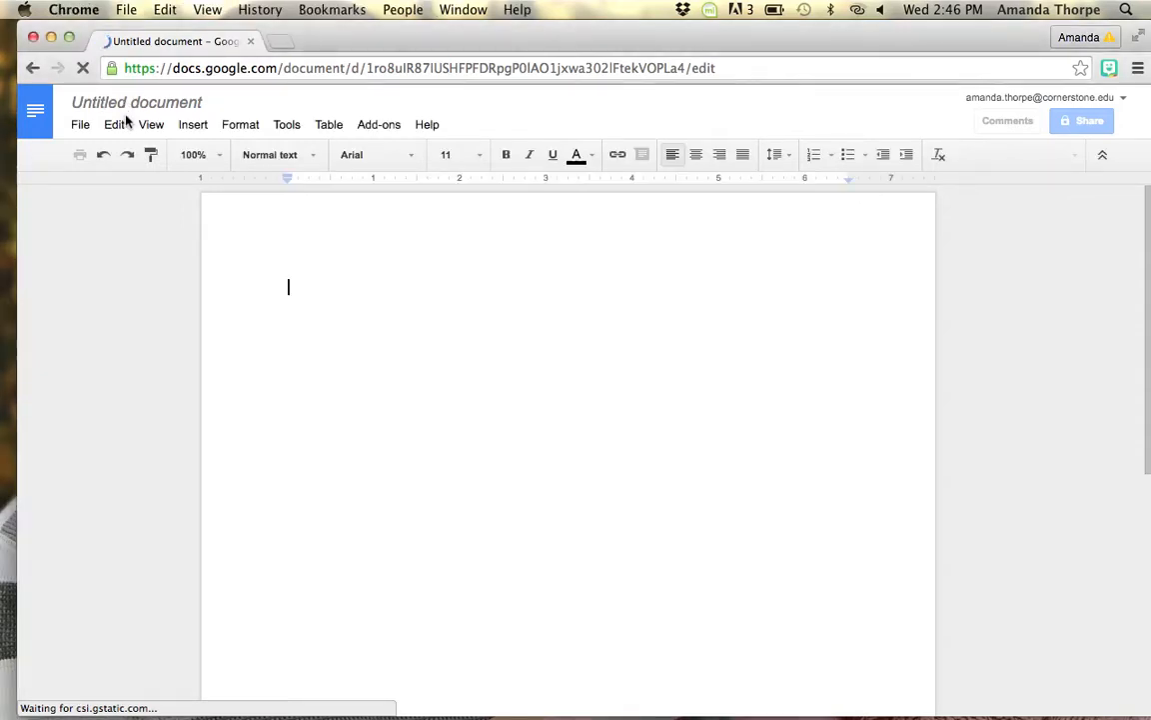
{"action": "left_click", "coordinate": [123, 108]}
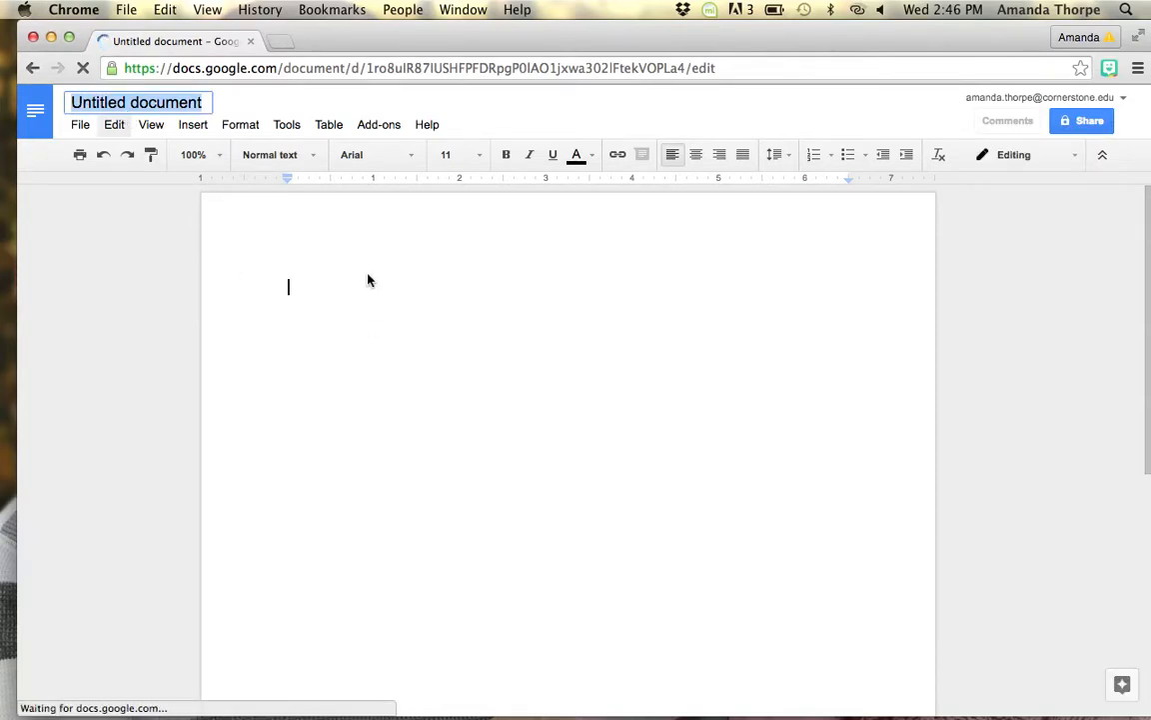
{"action": "type", "text": "Five Paragraph essay"}
Step: Enter a line of placeholder text in the document body
{"action": "left_click", "coordinate": [303, 281]}
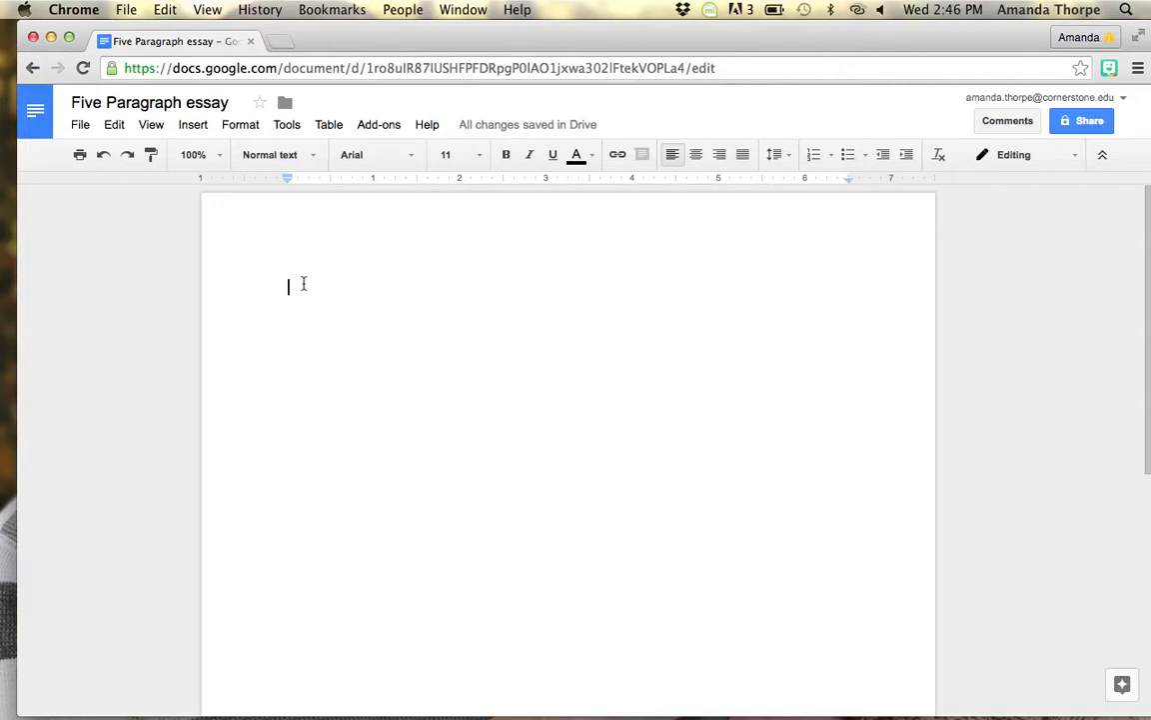
{"action": "type", "text": "nvjdfkhlgk"}
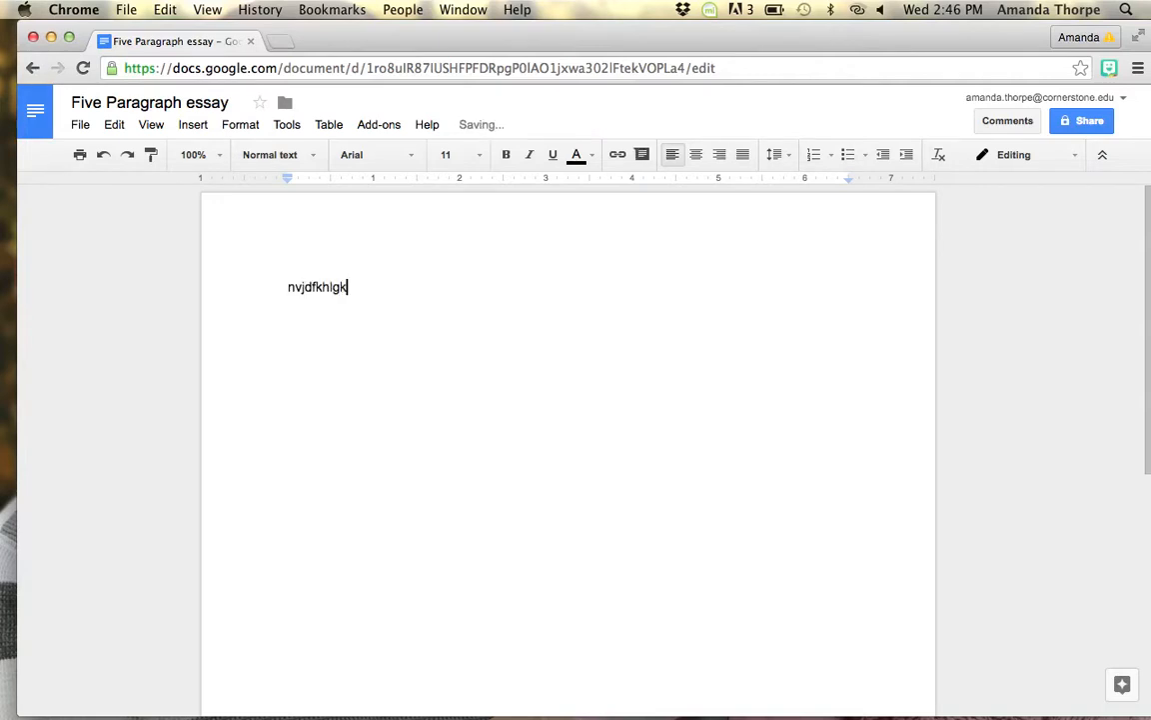
{"action": "type", "text": "nvipruevwnjtkwljkgnw;jgklrcjgwk;rtjklv;ejtwkln;ekl;jl"}
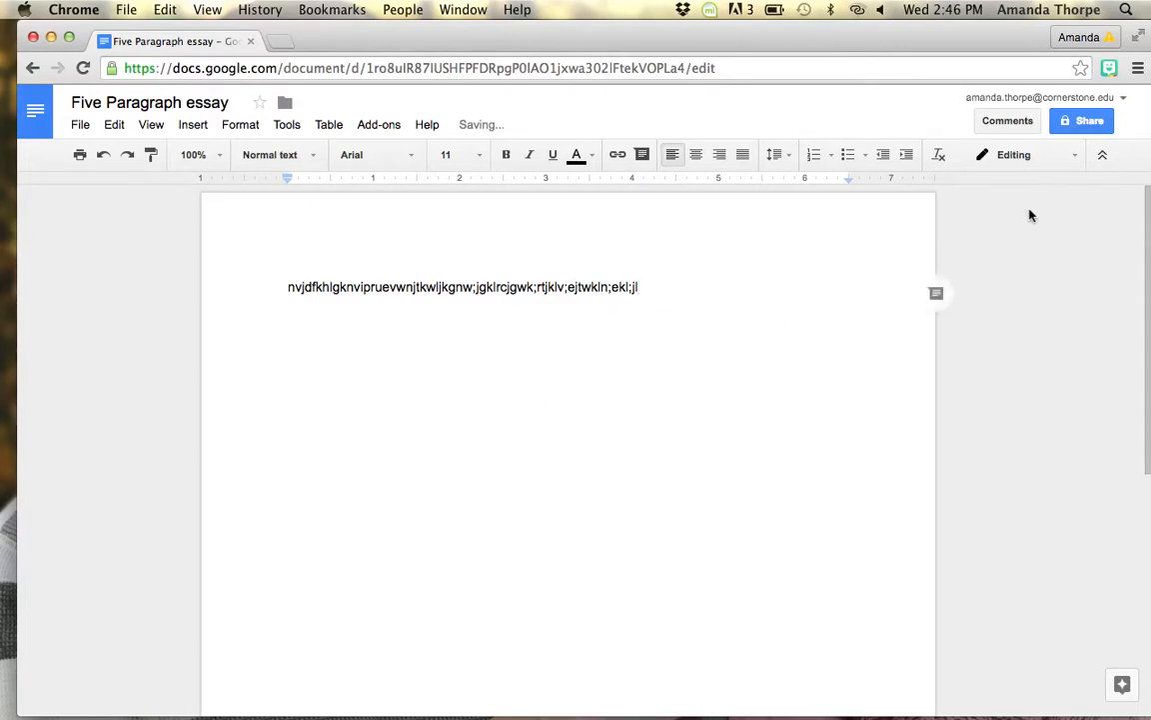
Step: Share the document with the author's Cornerstone e-mail address with Can edit access and send the invitation
{"action": "left_click", "coordinate": [1088, 122]}
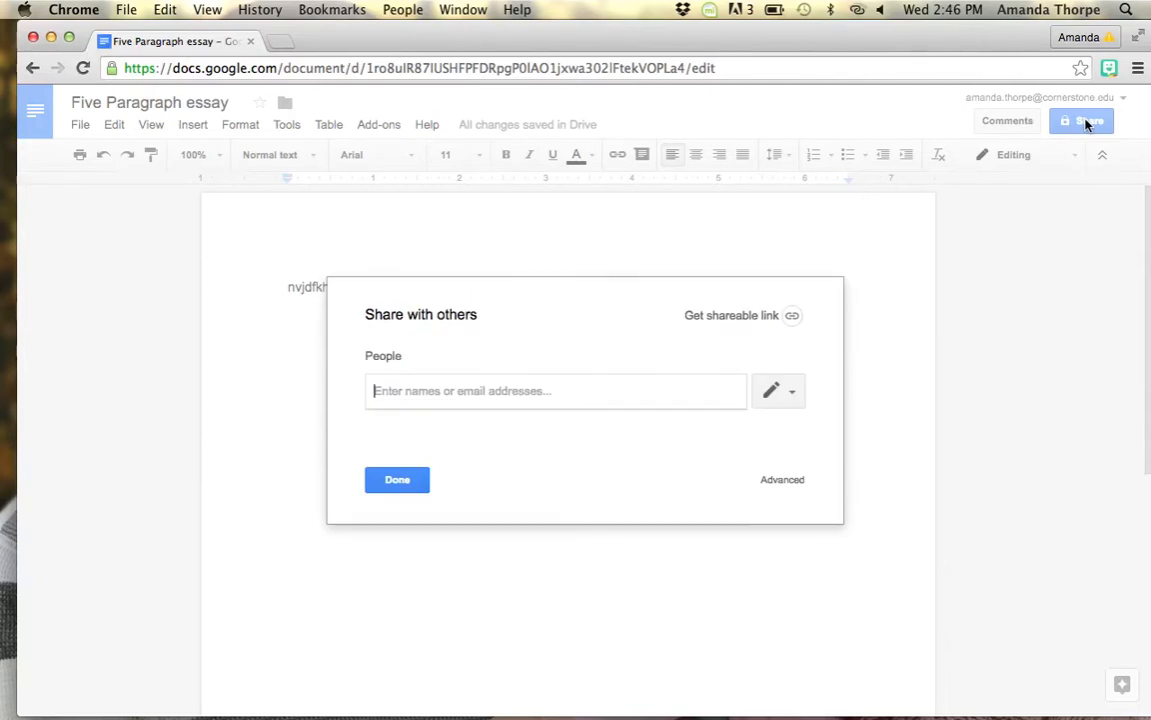
{"action": "left_click", "coordinate": [699, 381]}
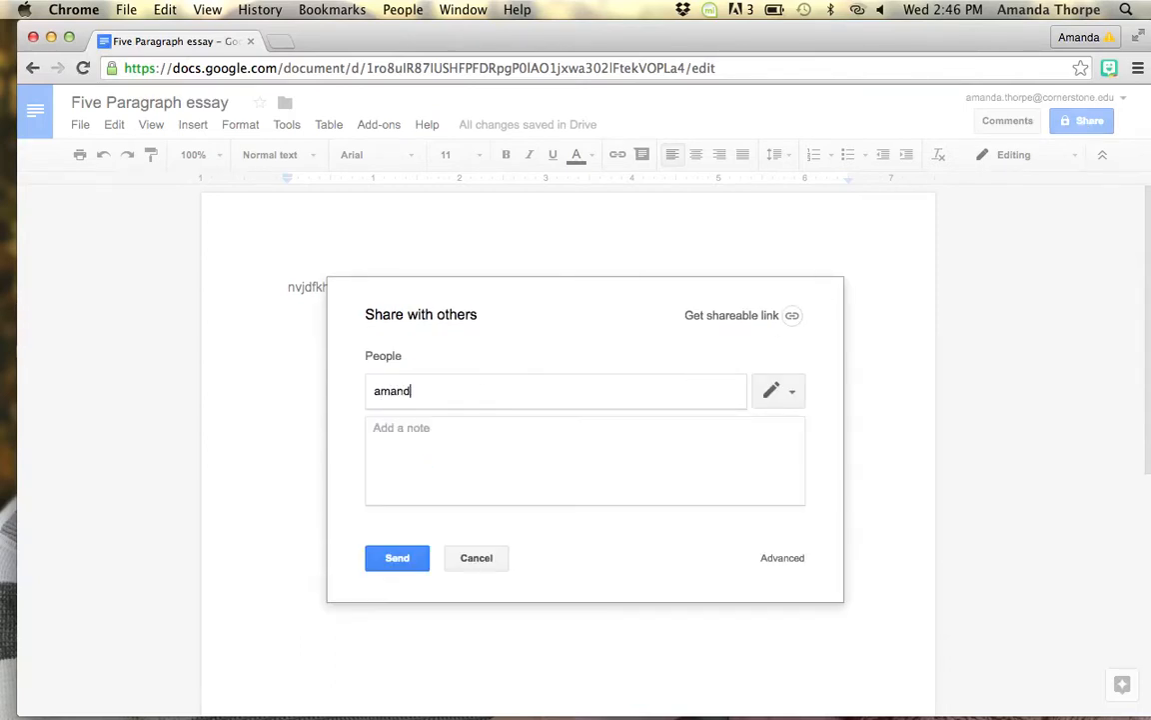
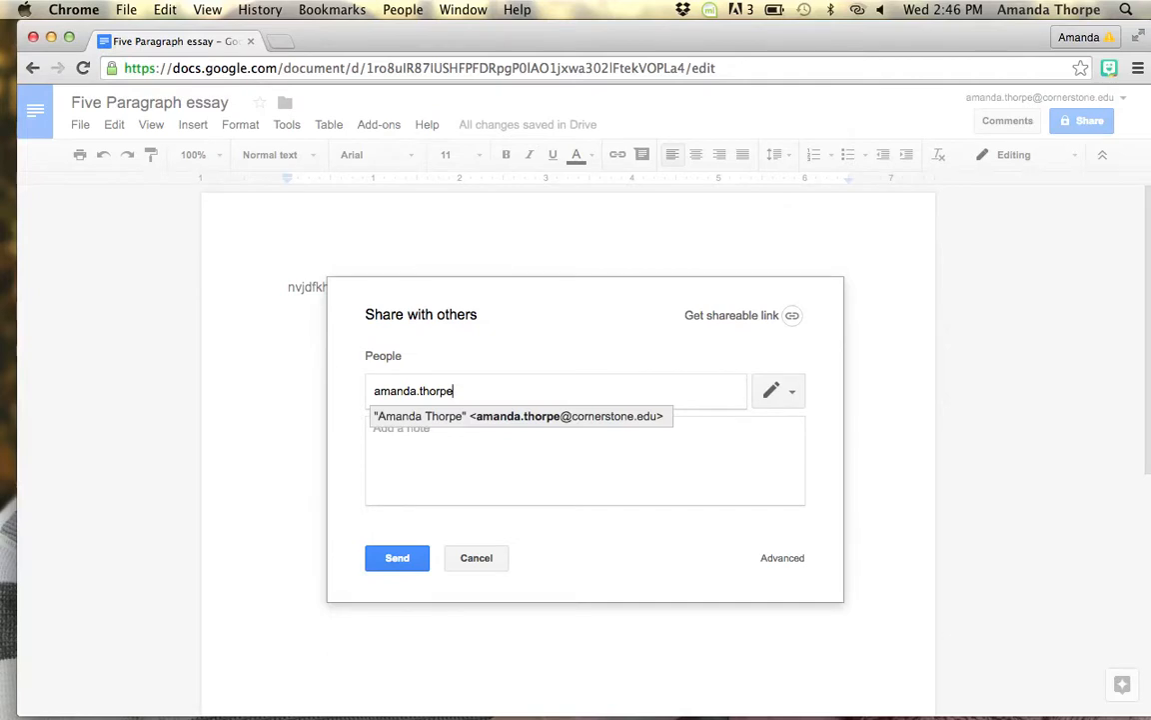
{"action": "left_click", "coordinate": [643, 416]}
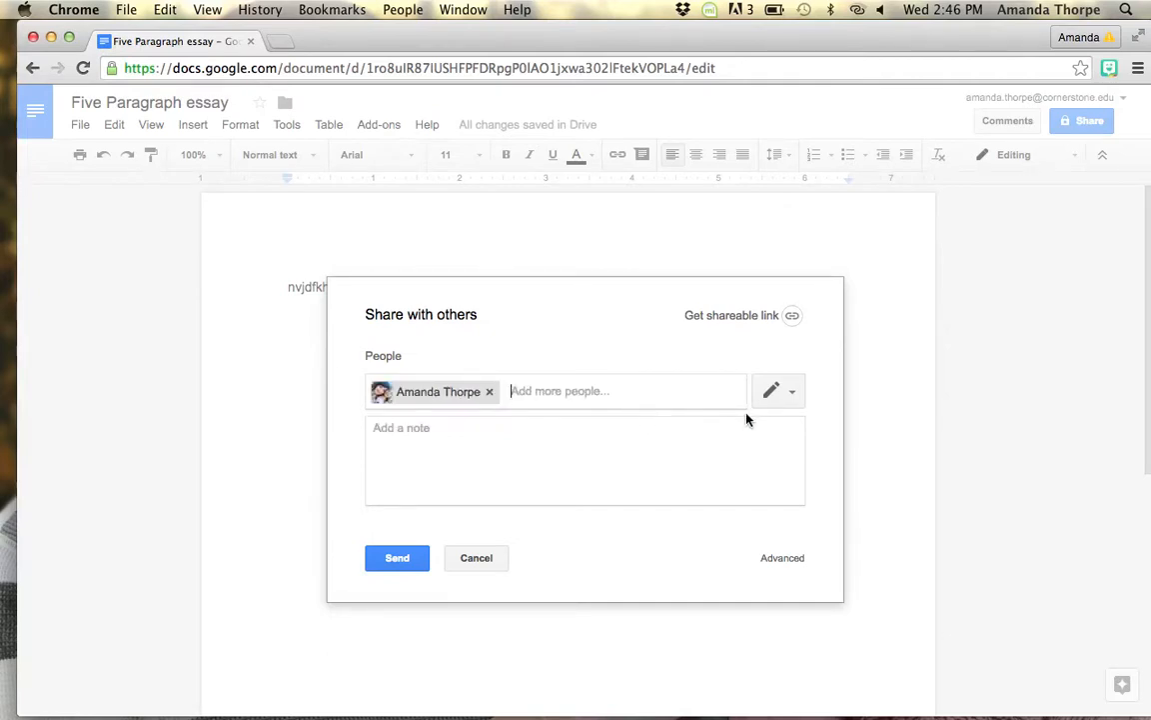
{"action": "left_click", "coordinate": [775, 391]}
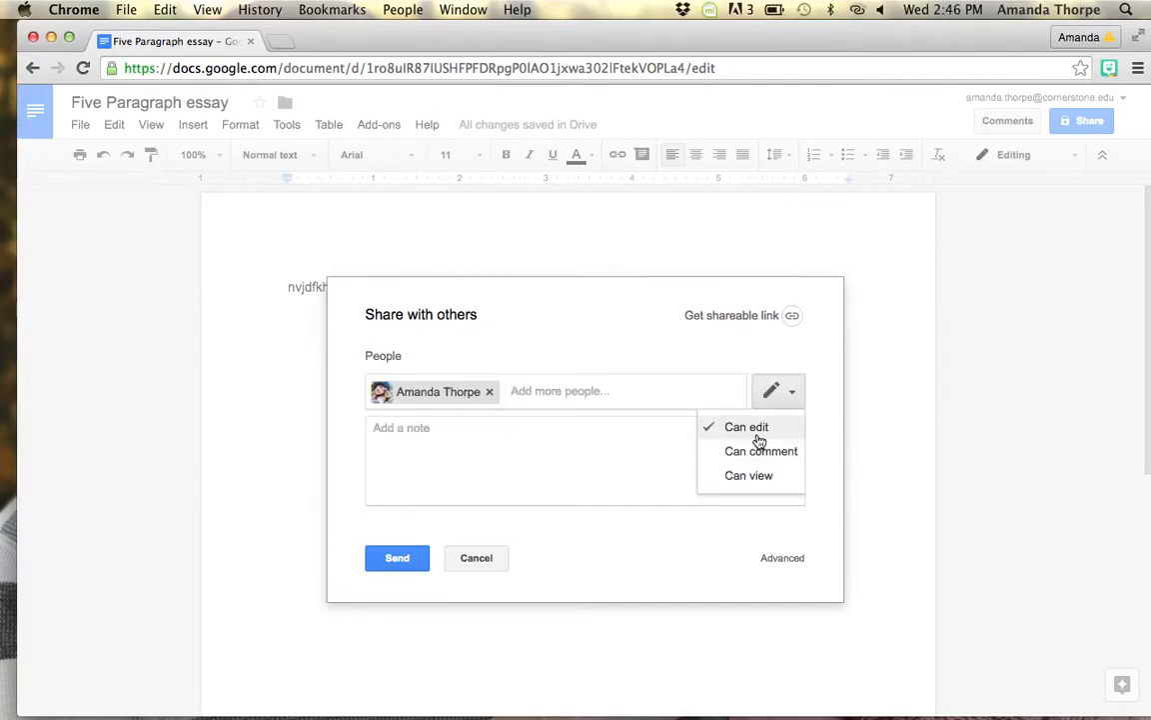
{"action": "left_click", "coordinate": [760, 432]}
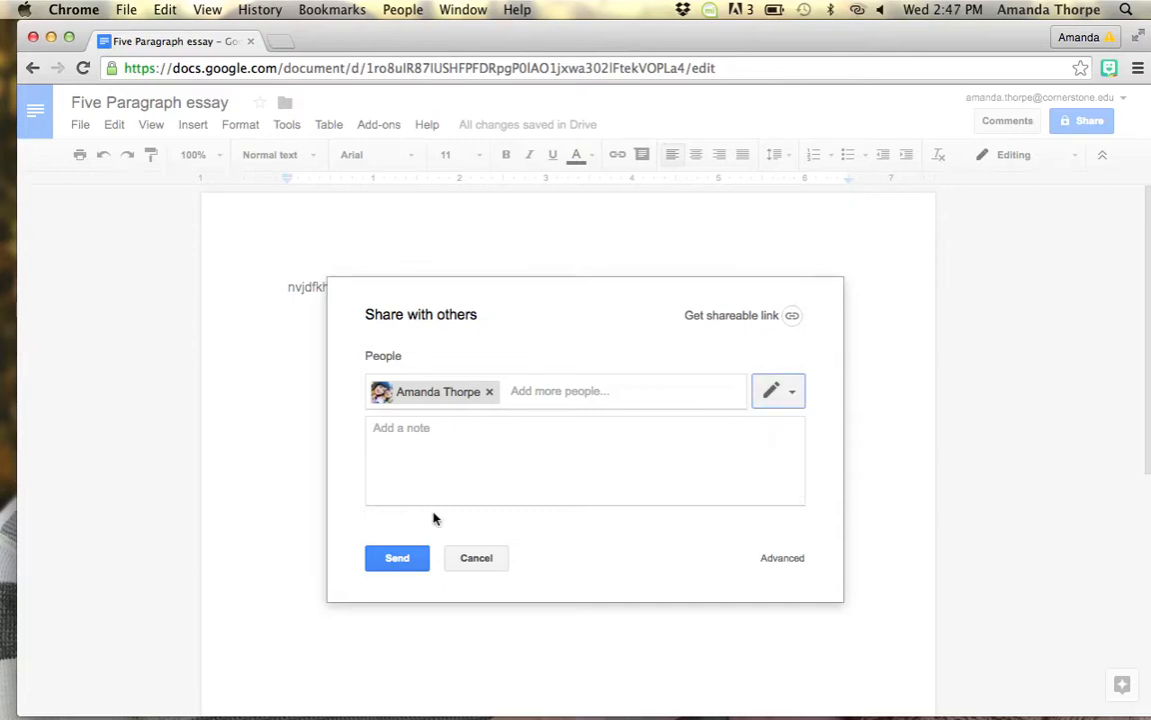
{"action": "left_click", "coordinate": [401, 564]}
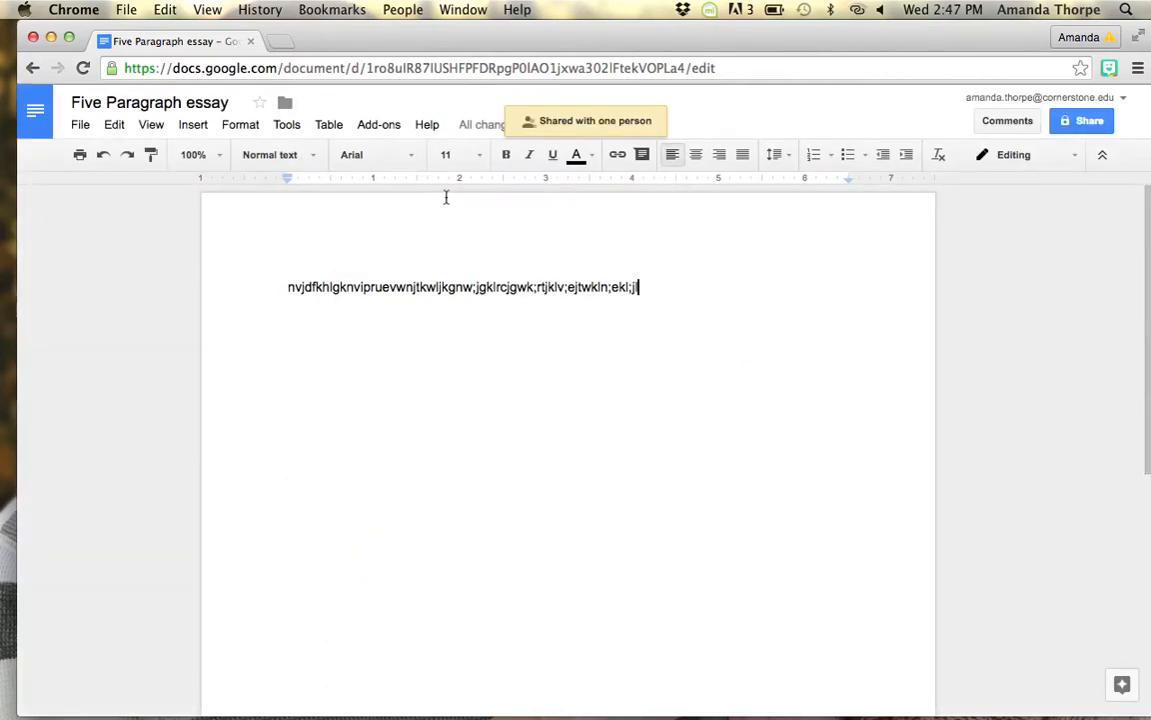
Step: Select the text and format it as Times New Roman at font size 12
{"action": "left_click_drag", "start_coordinate": [640, 288], "coordinate": [238, 294]}
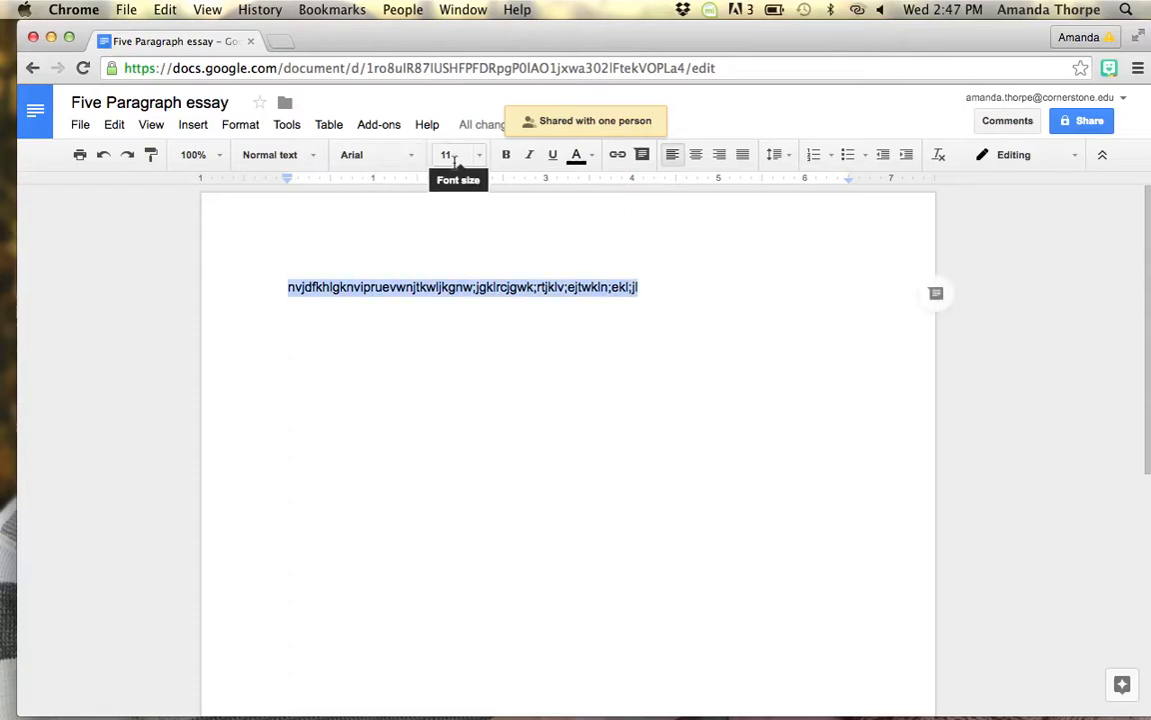
{"action": "left_click", "coordinate": [392, 158]}
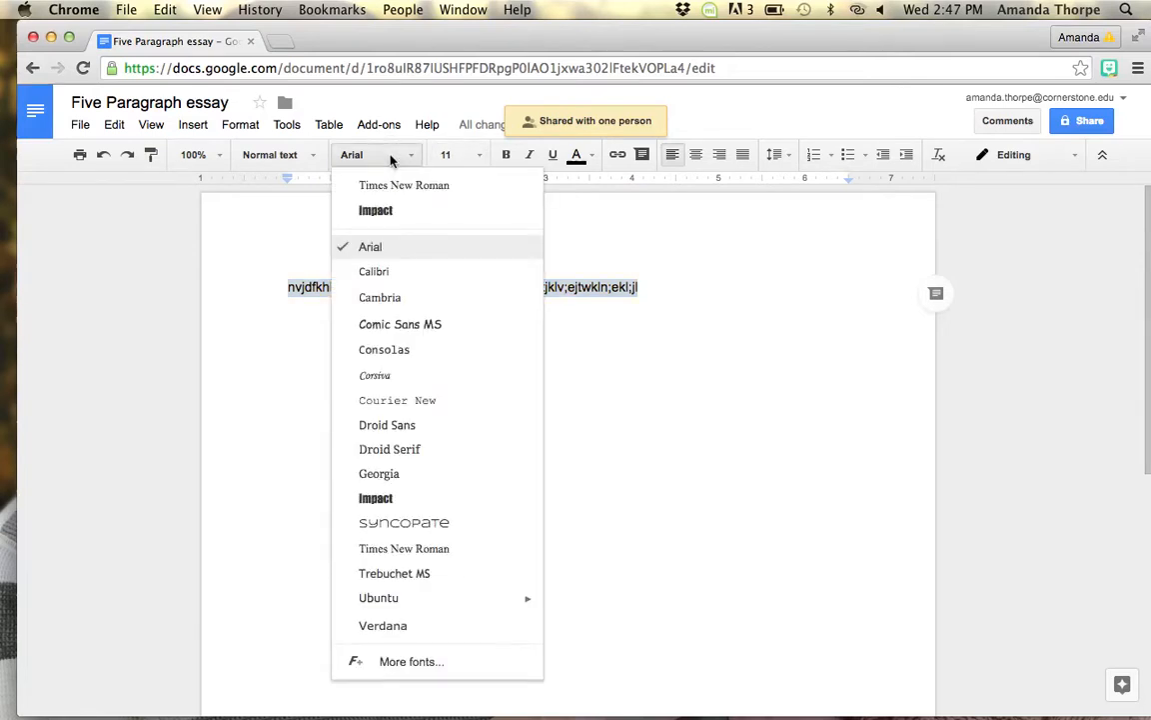
{"action": "left_click", "coordinate": [386, 186]}
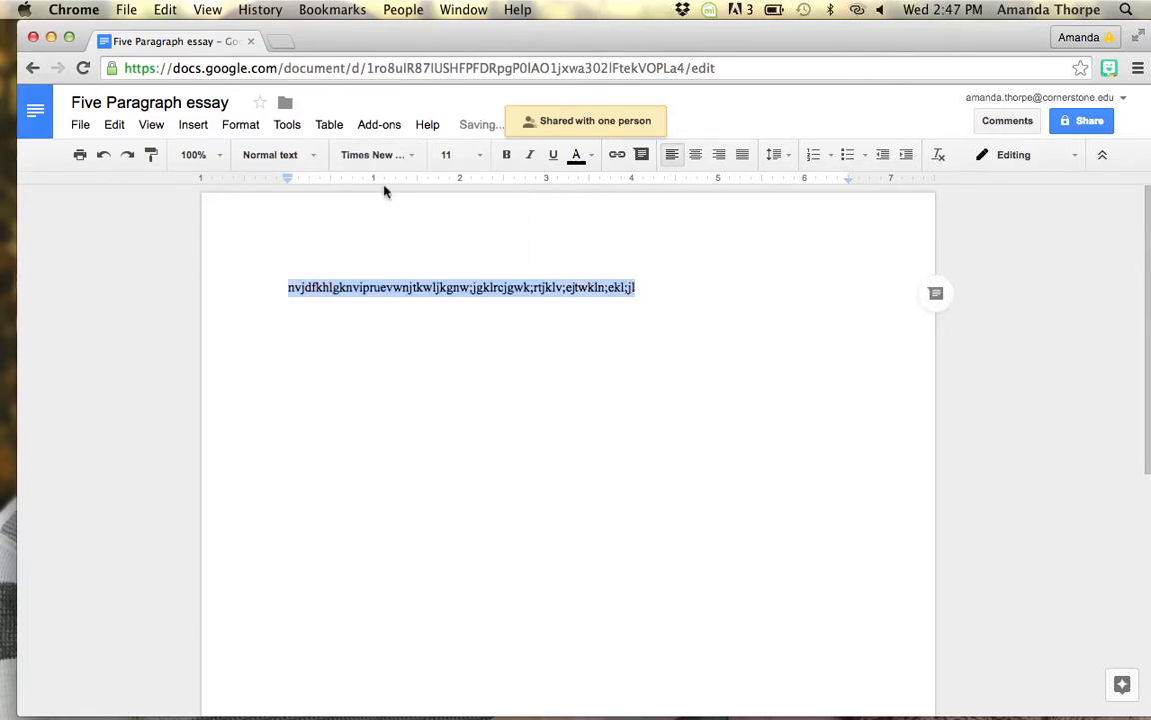
{"action": "left_click", "coordinate": [452, 155]}
{"action": "type", "text": "12"}
{"action": "key", "text": "Return"}
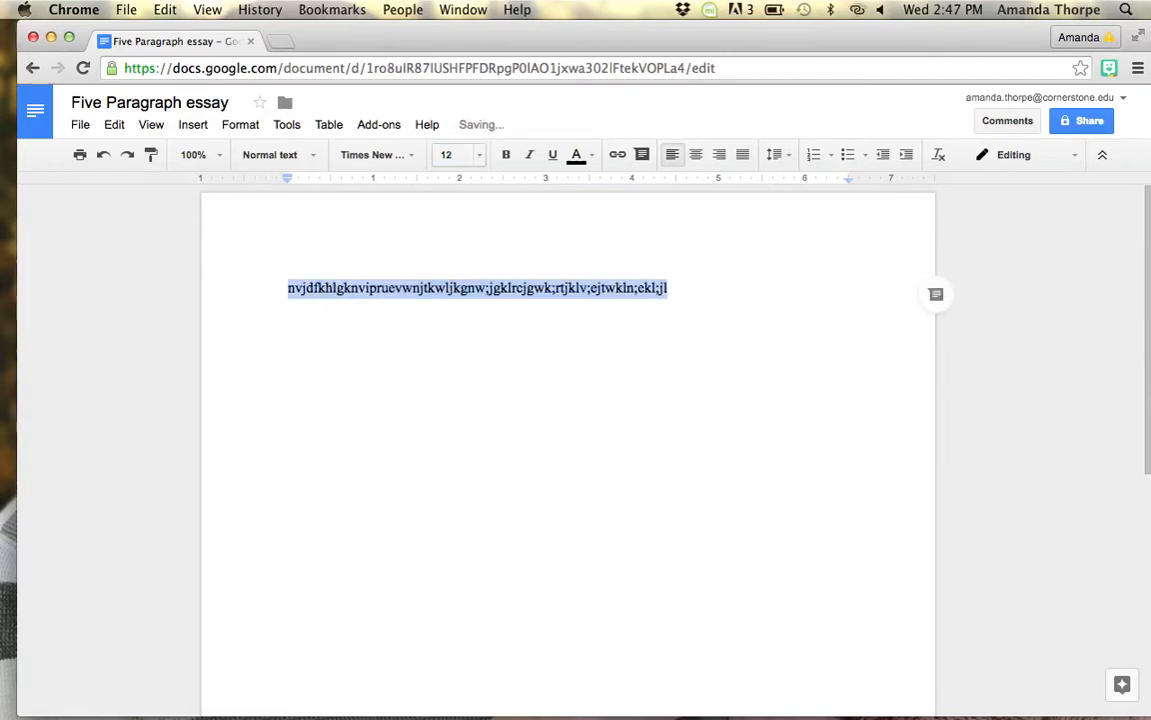
{"action": "left_click", "coordinate": [676, 323]}
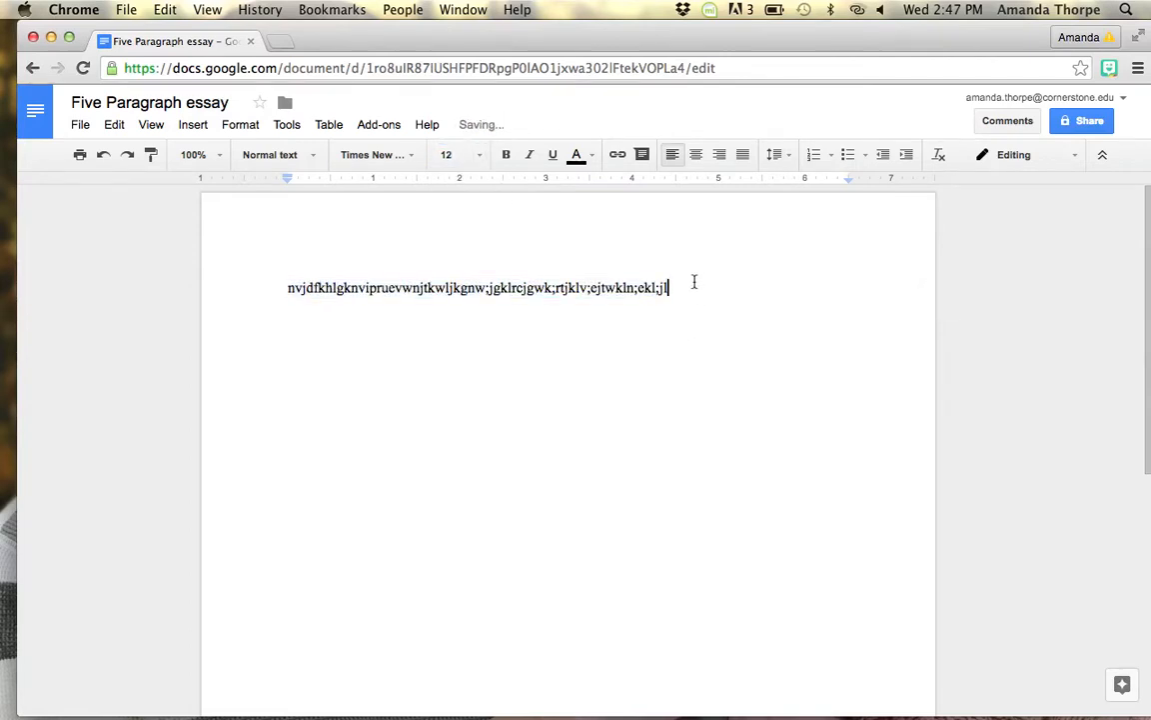
{"action": "left_click", "coordinate": [694, 283]}
{"action": "left_click_drag", "start_coordinate": [694, 282], "coordinate": [274, 271]}
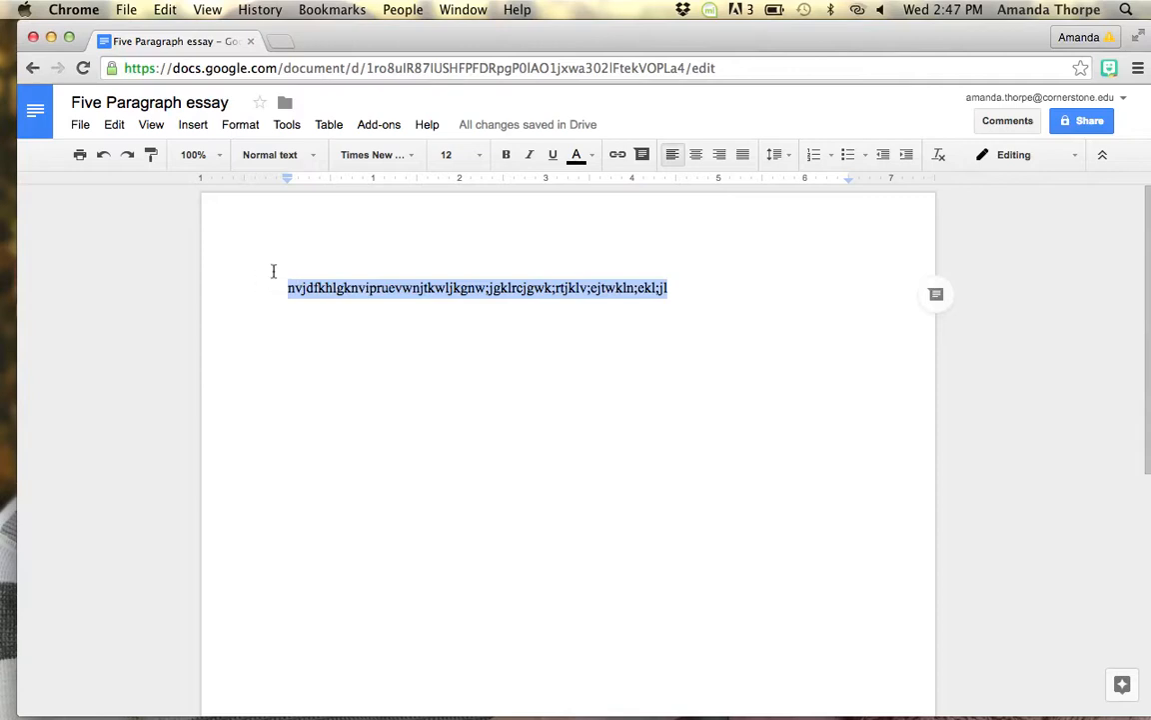
{"action": "left_click", "coordinate": [456, 156]}
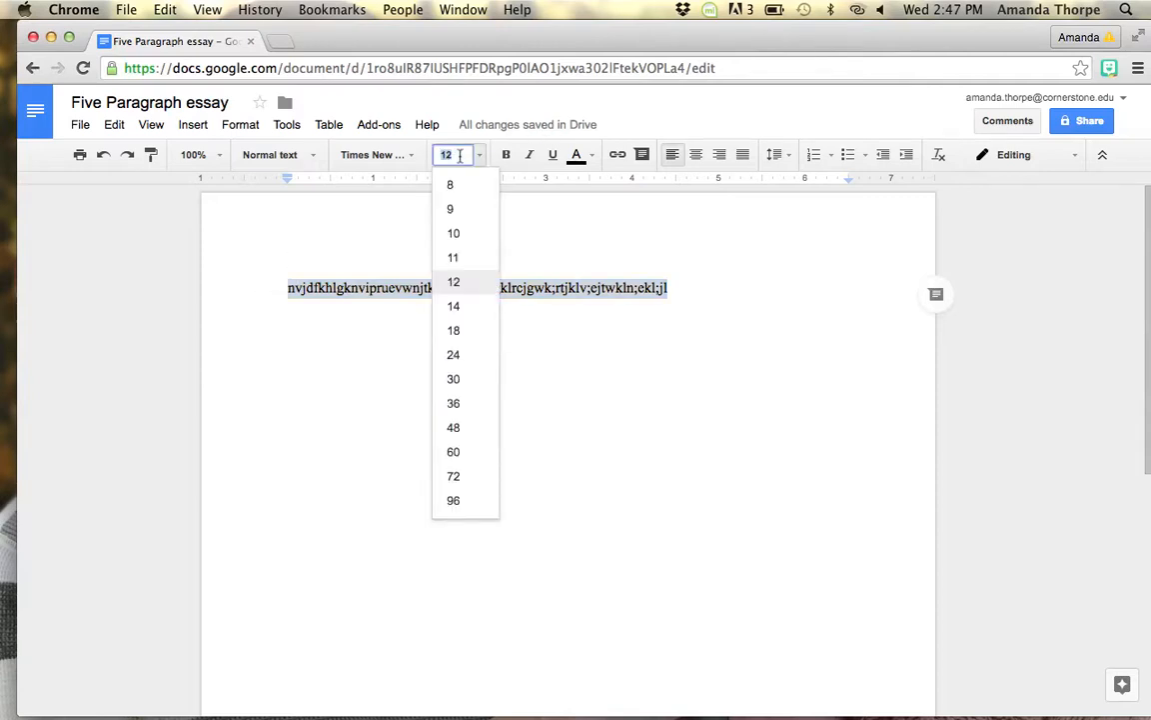
{"action": "left_click", "coordinate": [612, 287]}
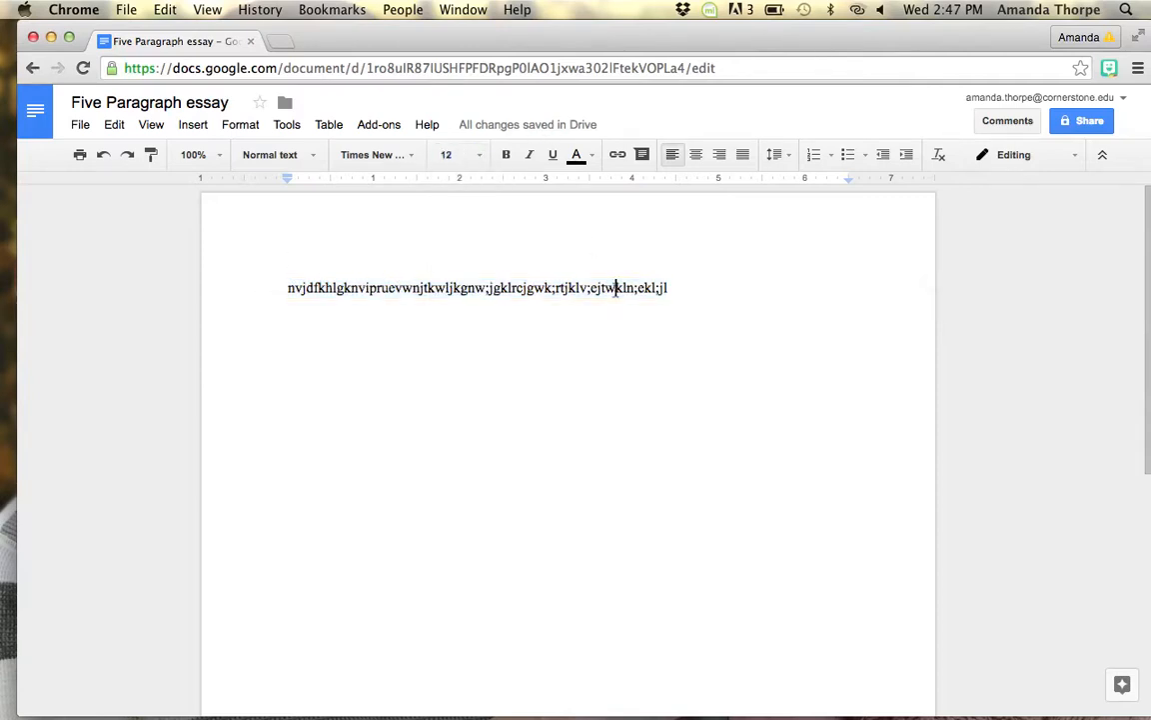
Step: Select the whole line of text and copy it
{"action": "left_click", "coordinate": [683, 288]}
{"action": "left_click_drag", "start_coordinate": [682, 289], "coordinate": [262, 282]}
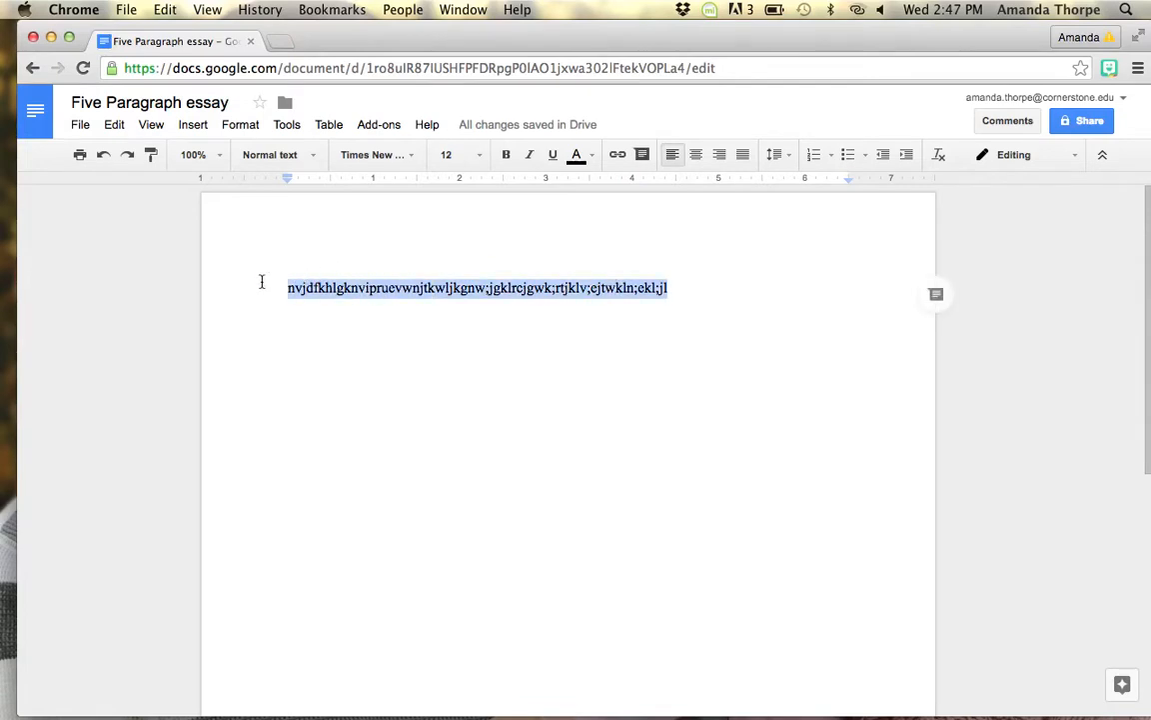
{"action": "left_click", "coordinate": [111, 124]}
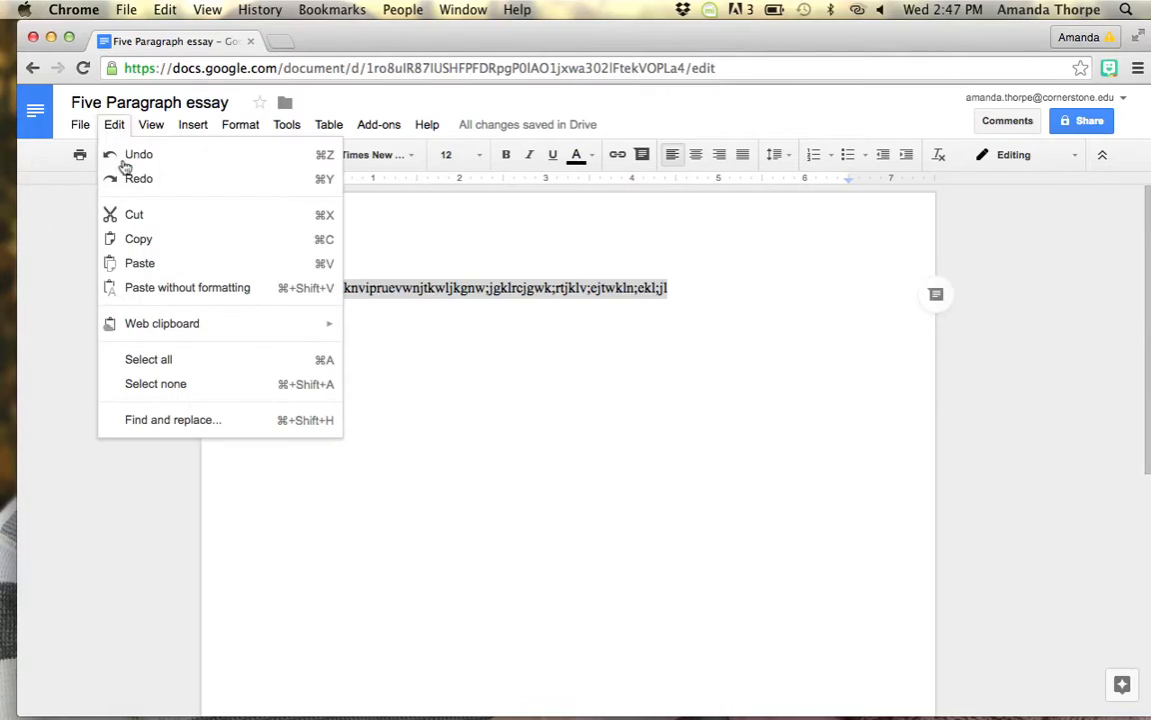
{"action": "left_click", "coordinate": [140, 239]}
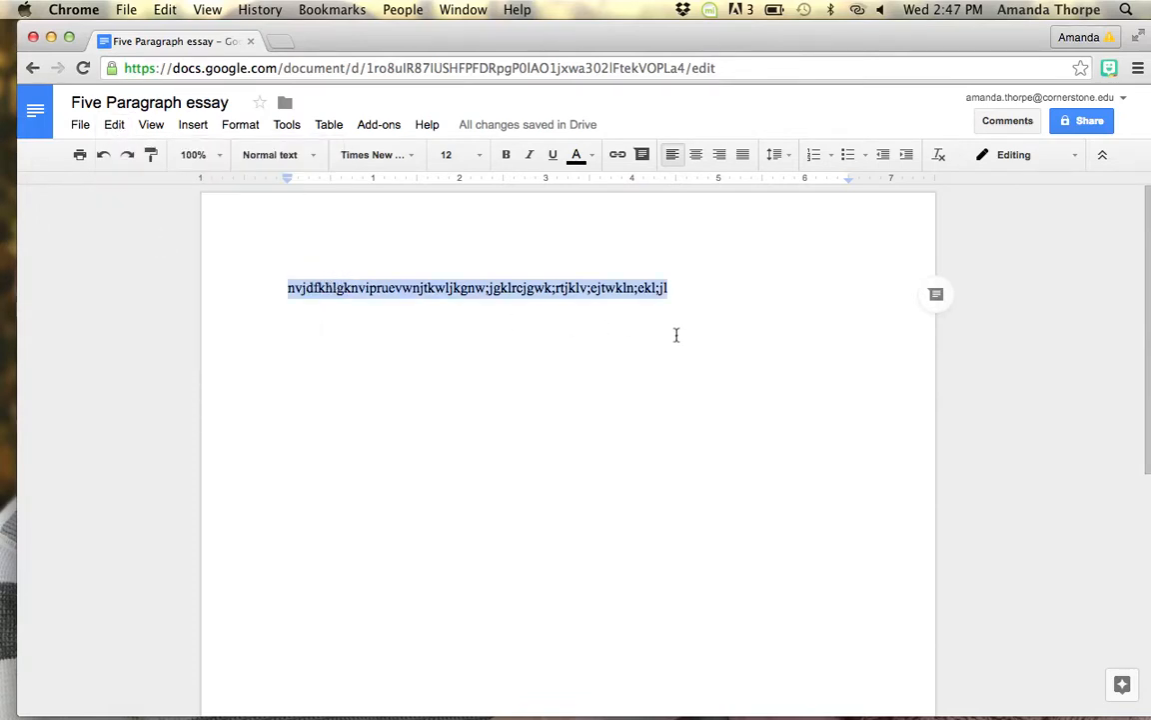
Step: Paste the copied line as a second line below the original text
{"action": "left_click", "coordinate": [685, 288]}
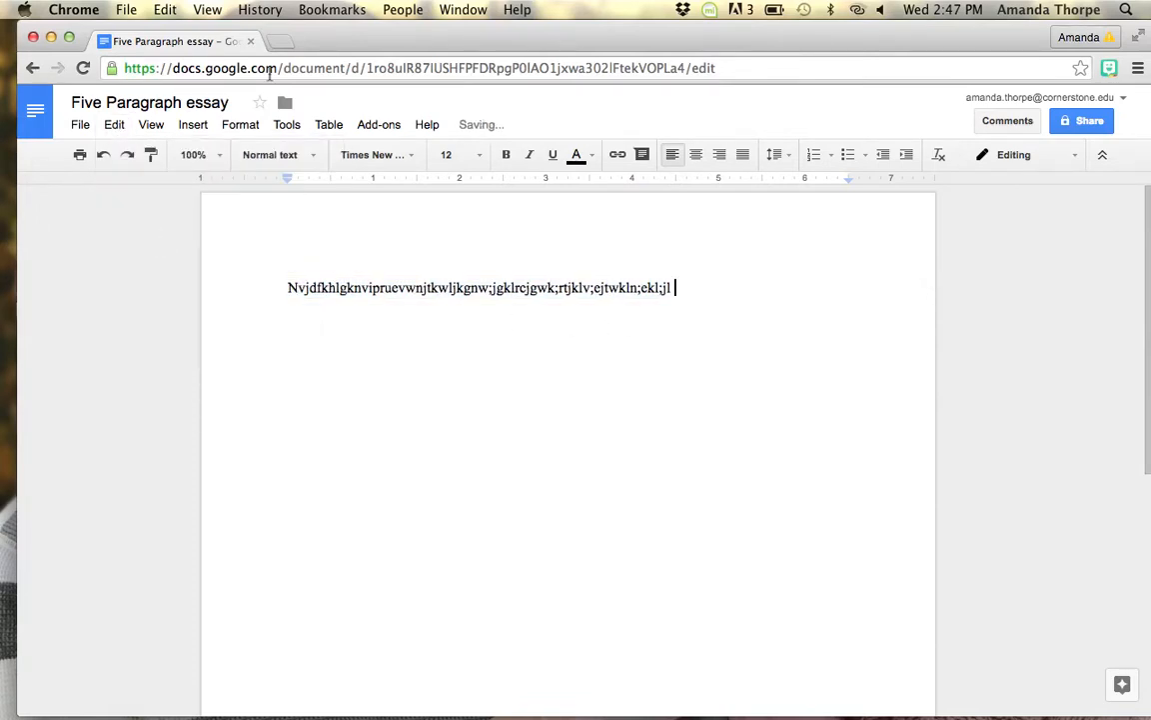
{"action": "left_click", "coordinate": [112, 125]}
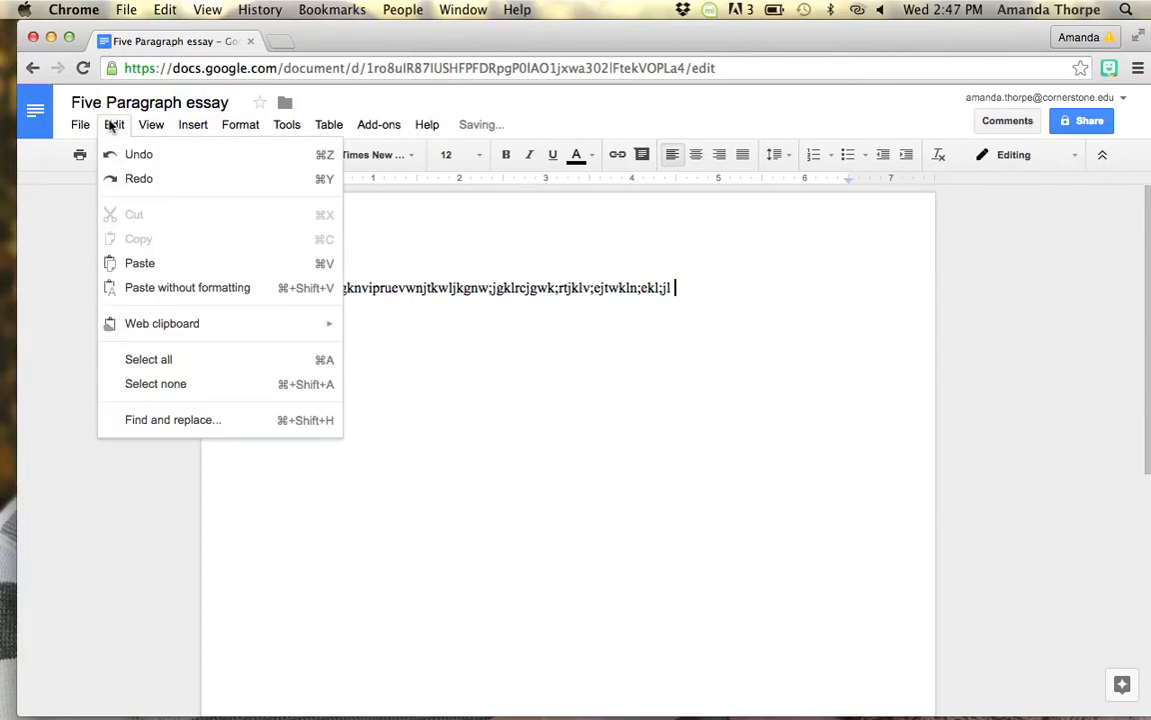
{"action": "left_click", "coordinate": [162, 264]}
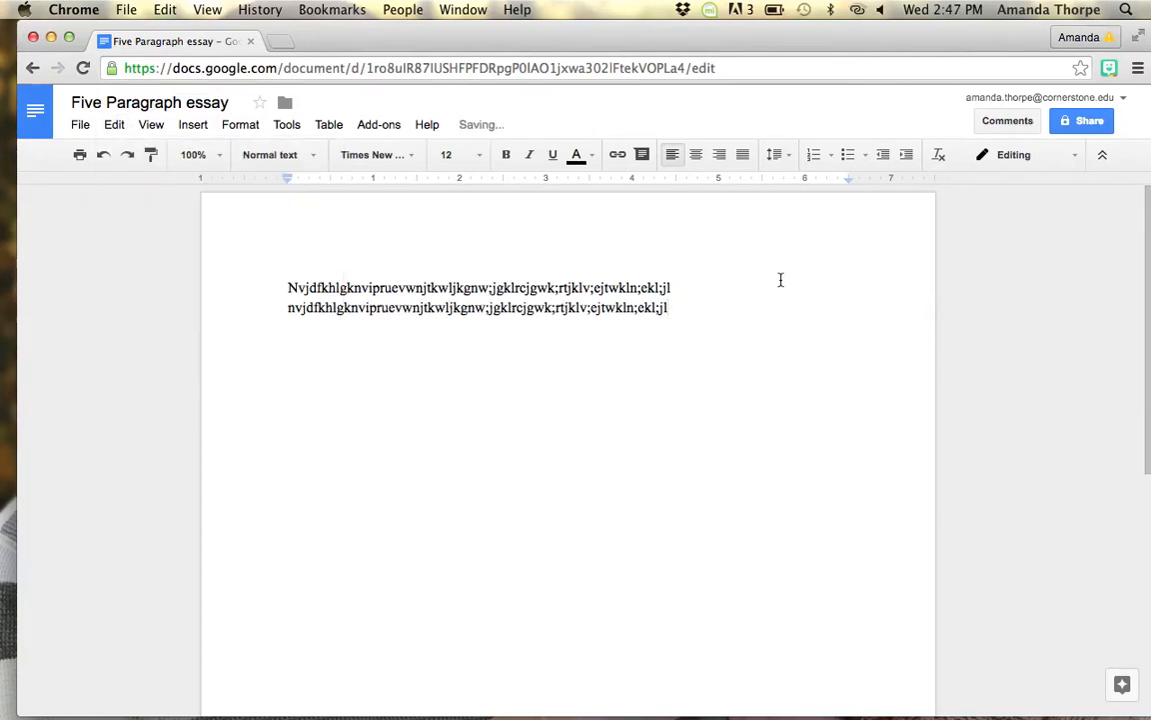
Step: Select both lines of text and apply double line spacing
{"action": "left_click_drag", "start_coordinate": [666, 314], "coordinate": [262, 282]}
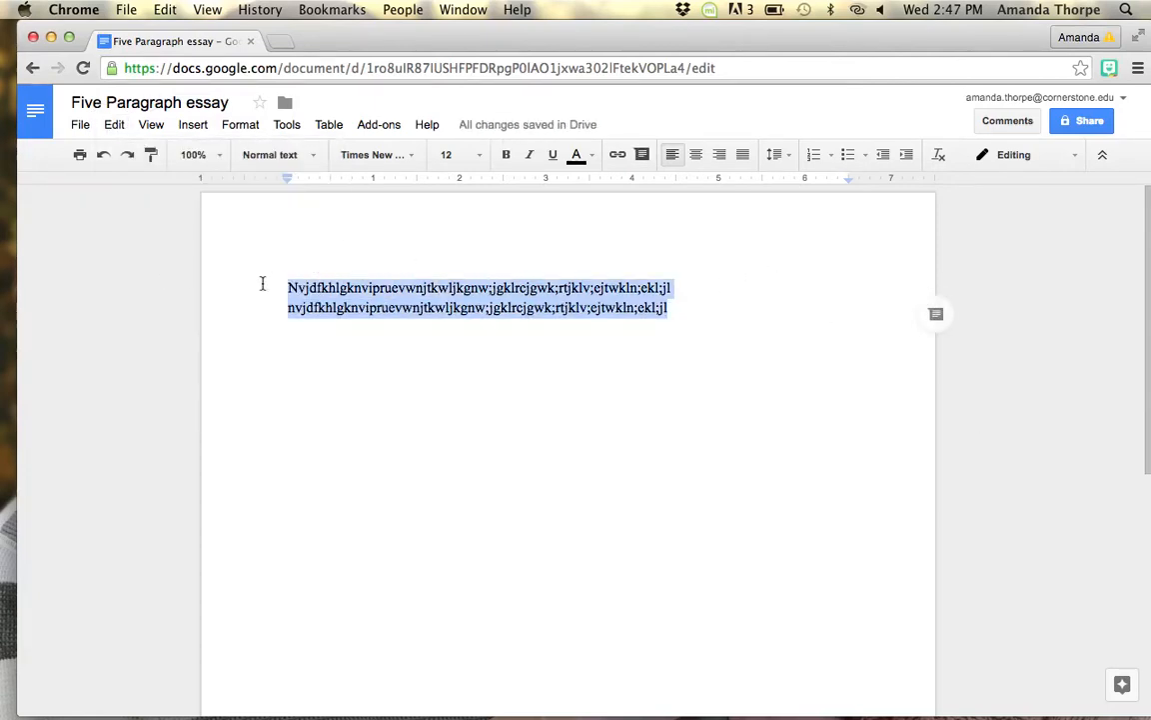
{"action": "left_click", "coordinate": [776, 155]}
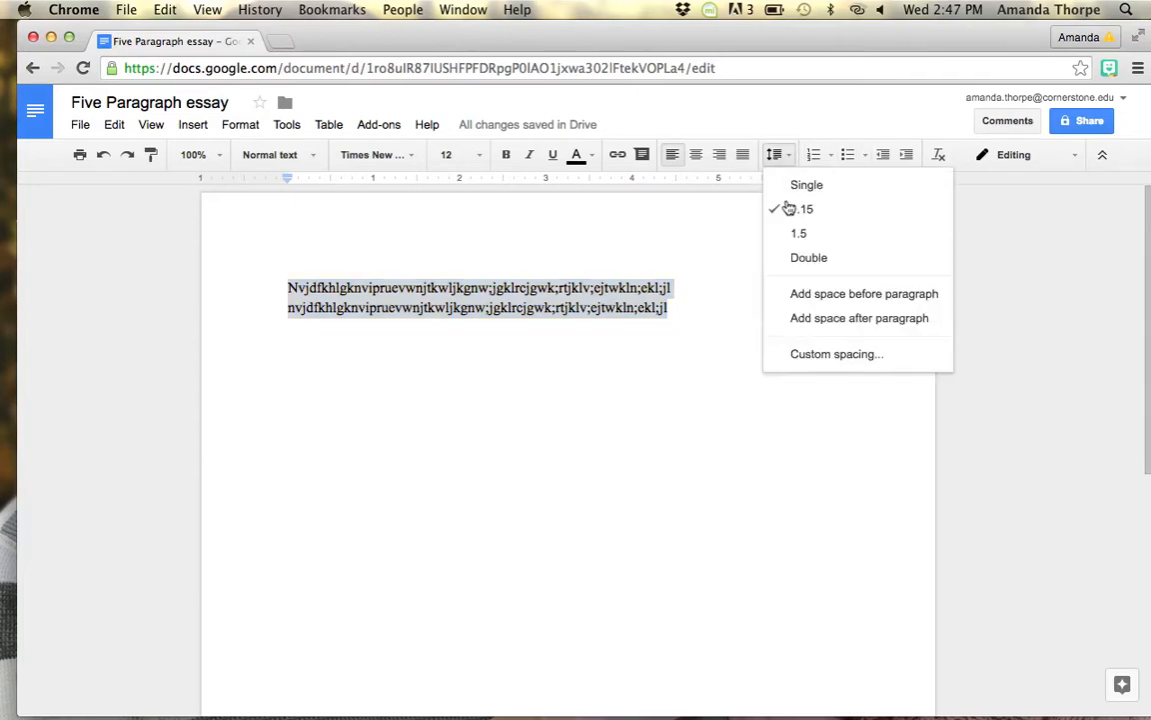
{"action": "left_click", "coordinate": [805, 256]}
{"action": "left_click", "coordinate": [731, 331]}
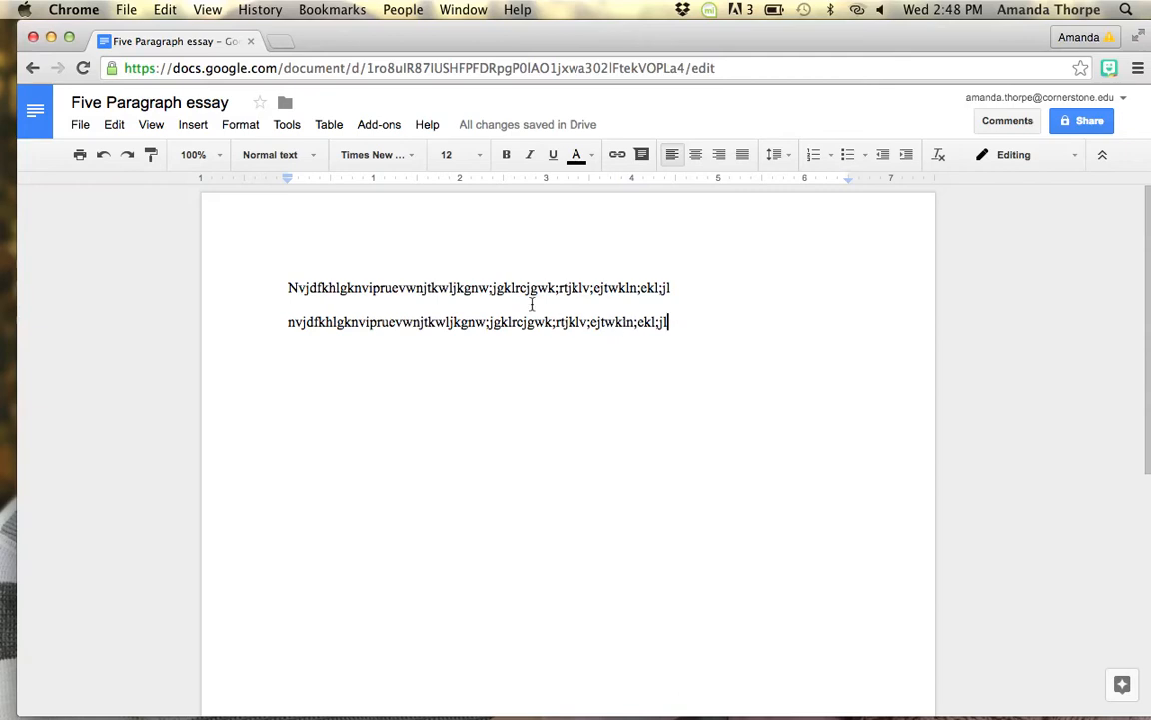
{"action": "mouse_move", "coordinate": [566, 133]}
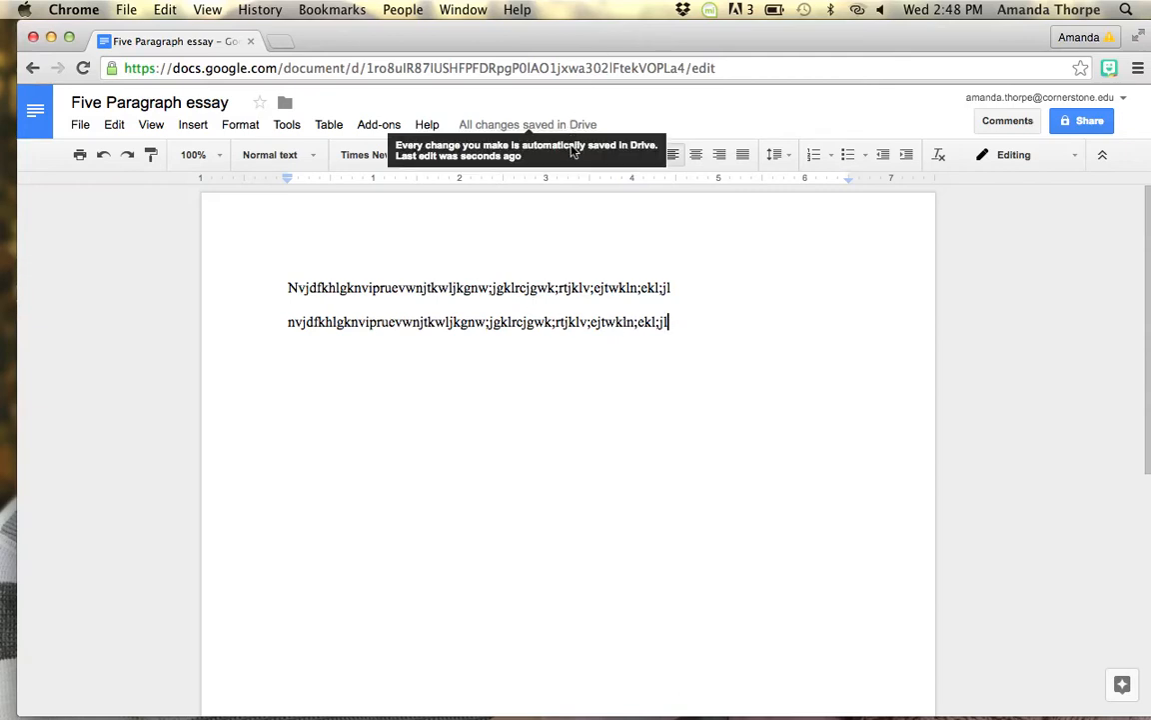